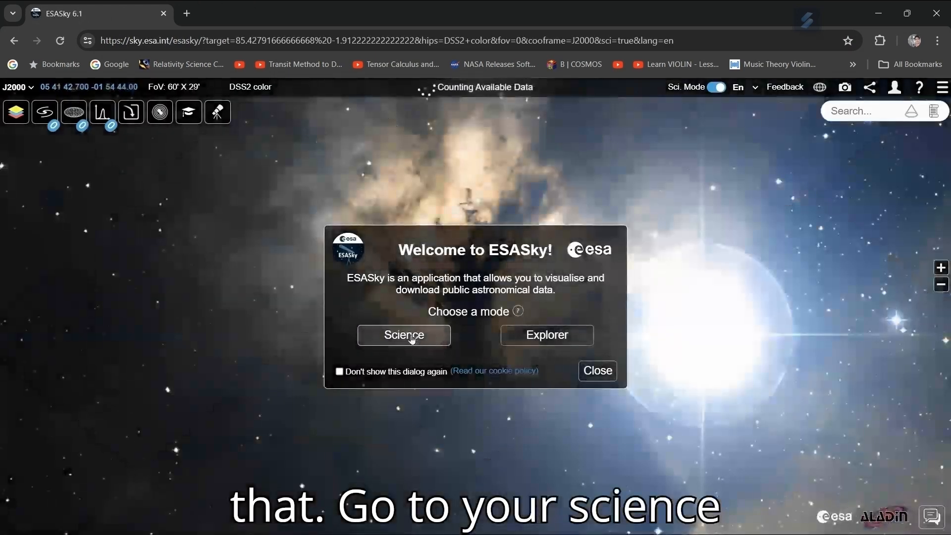
Step: Choose the Science mode for exploring the sky
{"action": "left_click", "coordinate": [411, 337]}
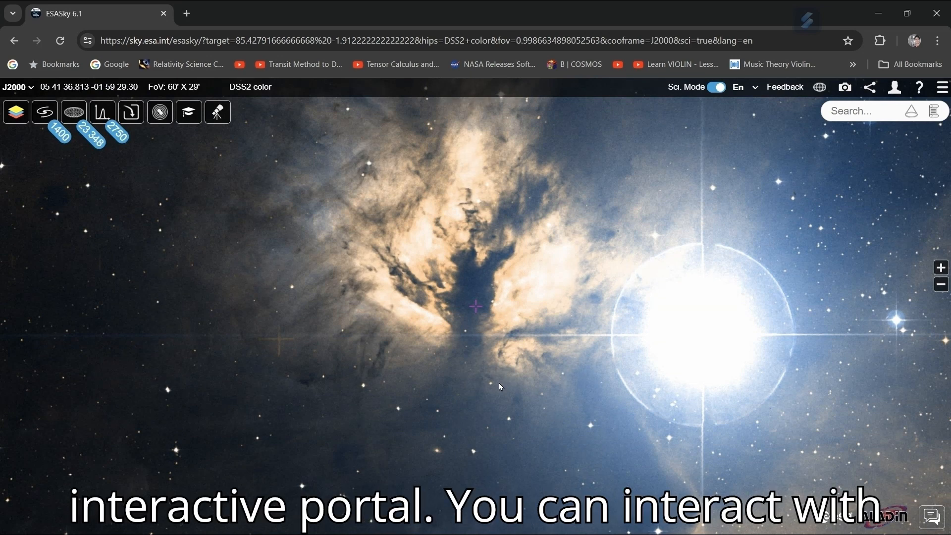
{"action": "scroll", "coordinate": [498, 383], "scroll_direction": "down", "scroll_amount": 1}
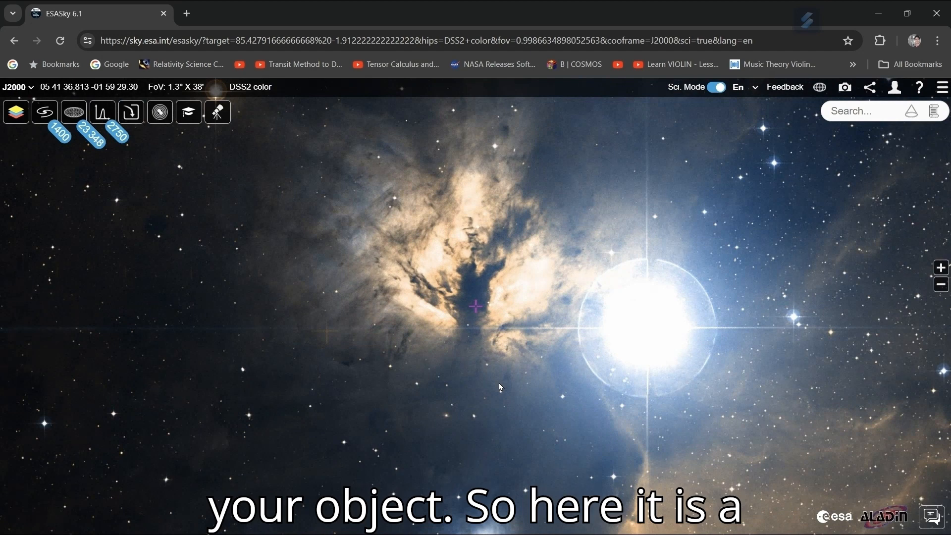
Step: Search for the galaxy arp 105 and frame it in a wider field of view with its surroundings
{"action": "left_click", "coordinate": [845, 111]}
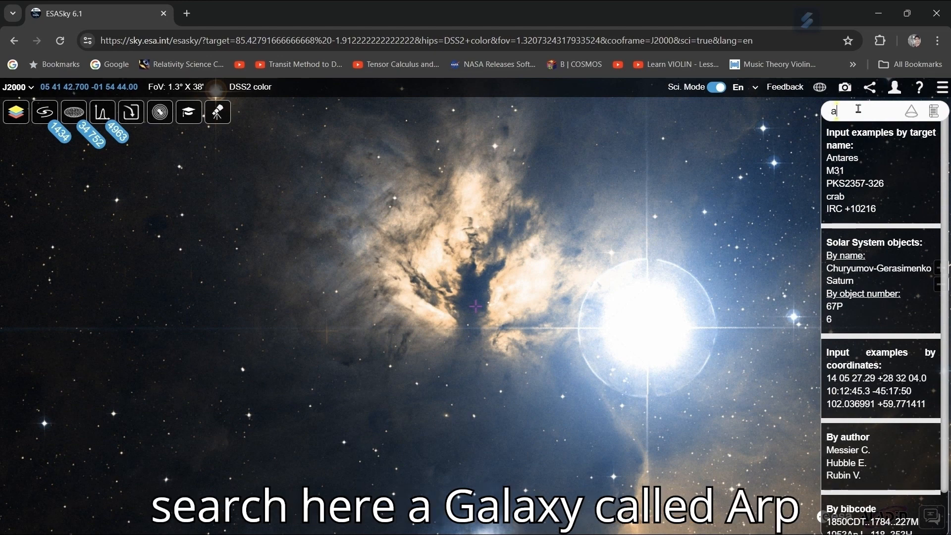
{"action": "type", "text": "arp 10"}
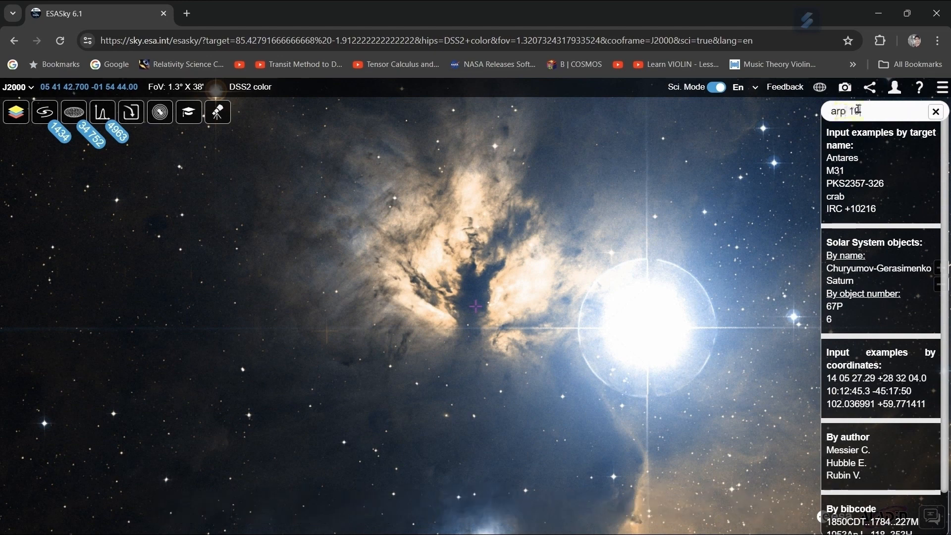
{"action": "type", "text": "5"}
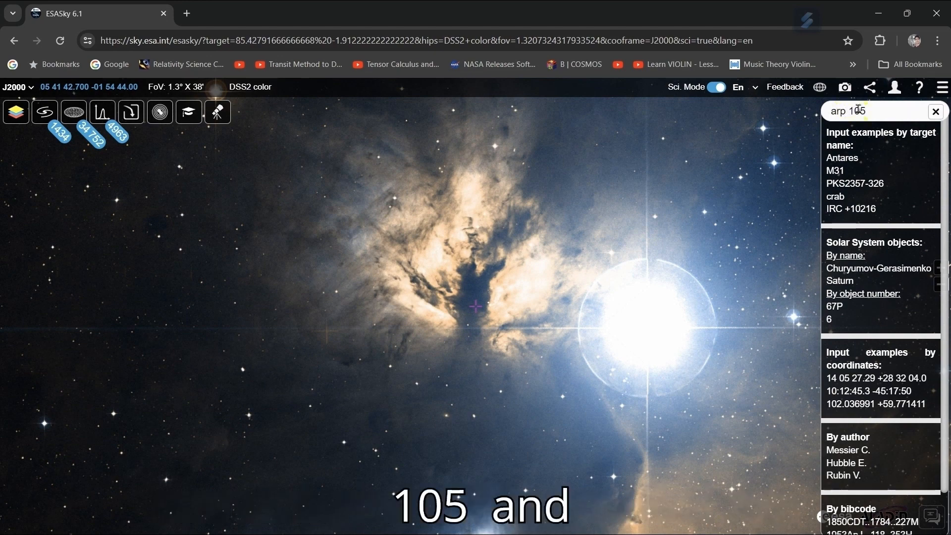
{"action": "key", "text": "Return"}
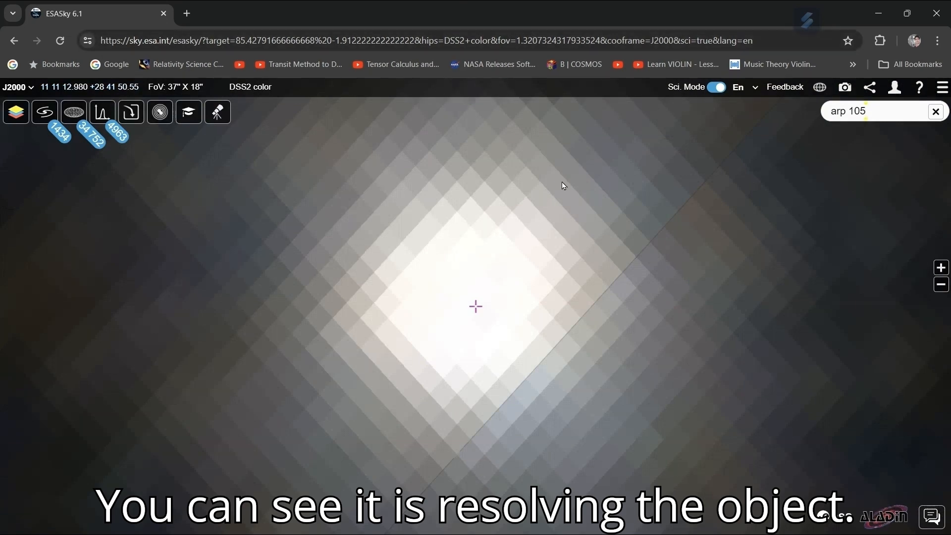
{"action": "scroll", "coordinate": [458, 308], "scroll_direction": "down", "scroll_amount": 5}
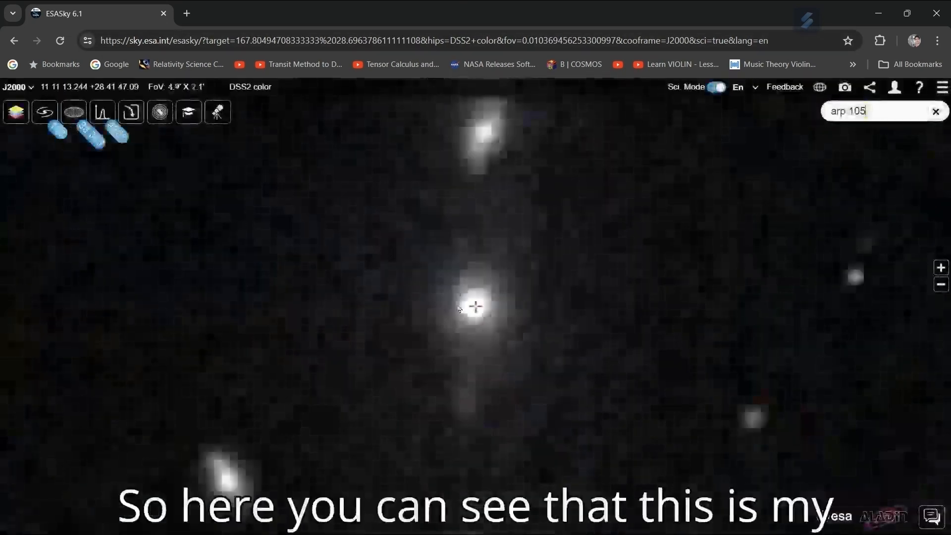
{"action": "scroll", "coordinate": [457, 308], "scroll_direction": "down", "scroll_amount": 2}
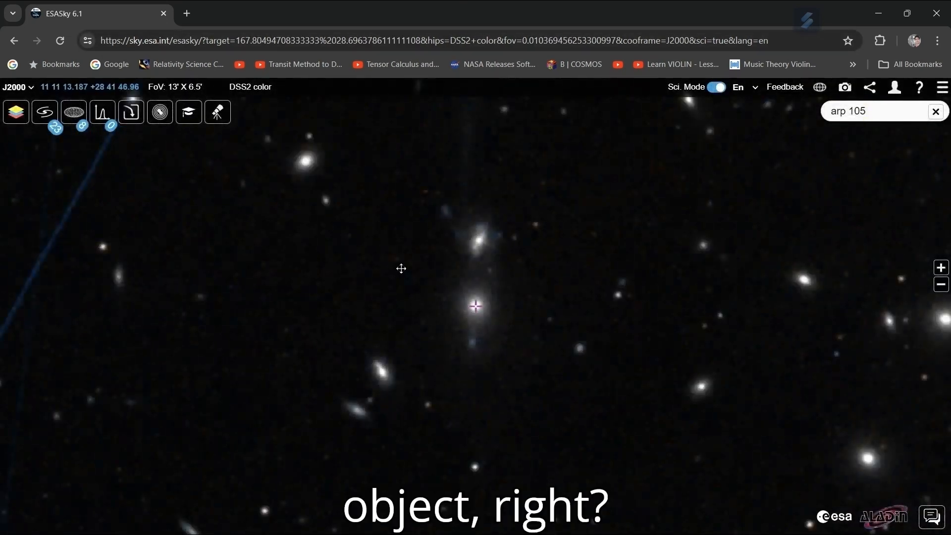
{"action": "left_click_drag", "start_coordinate": [401, 269], "coordinate": [393, 410]}
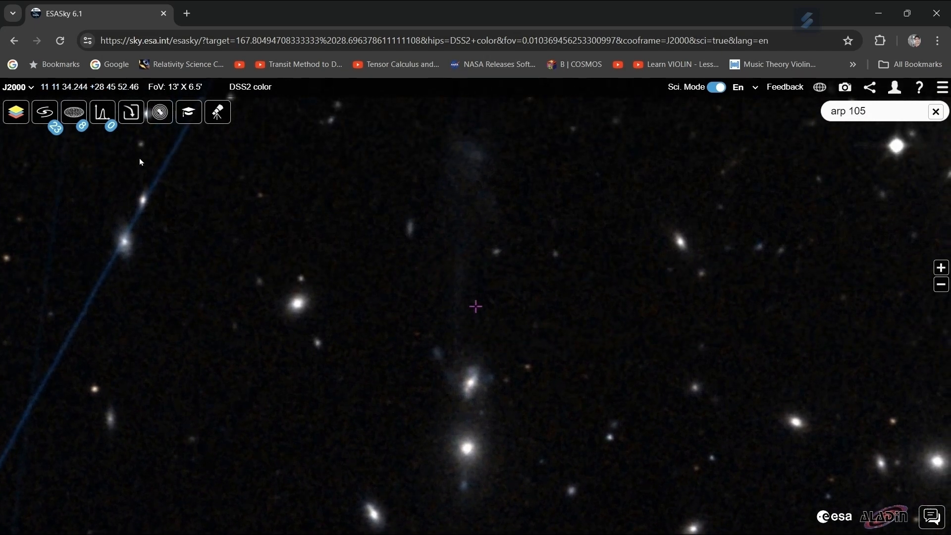
Step: Set the background sky to the Optical wavelength with the DSS2 red survey
{"action": "left_click", "coordinate": [16, 112]}
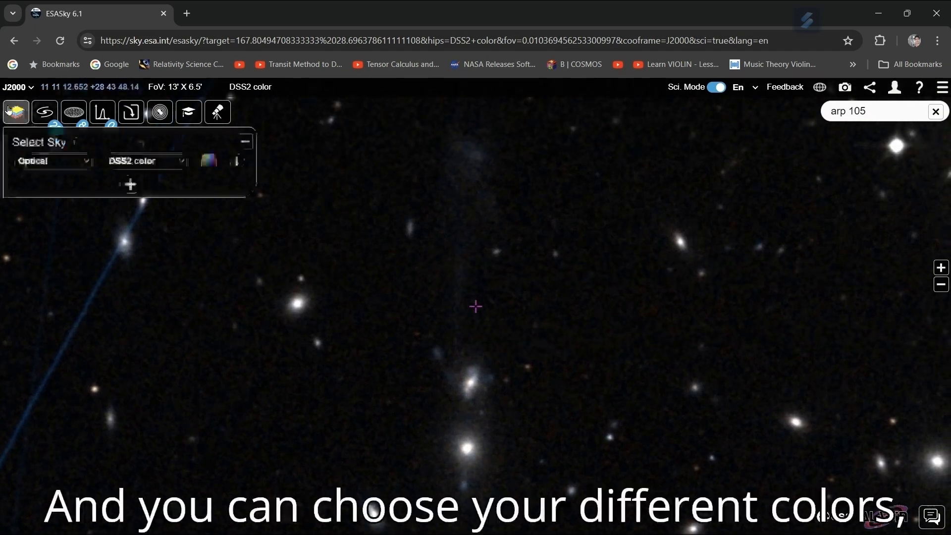
{"action": "left_click", "coordinate": [74, 166]}
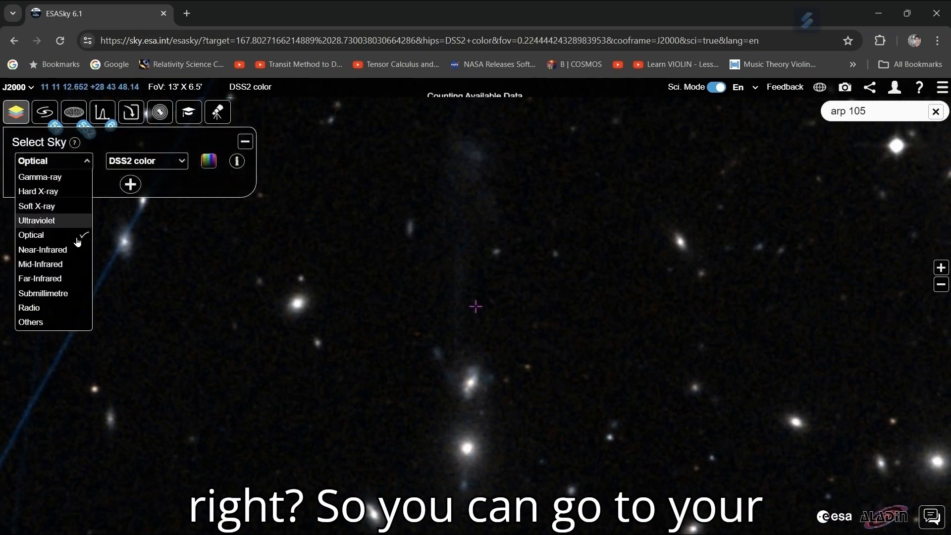
{"action": "left_click", "coordinate": [52, 235]}
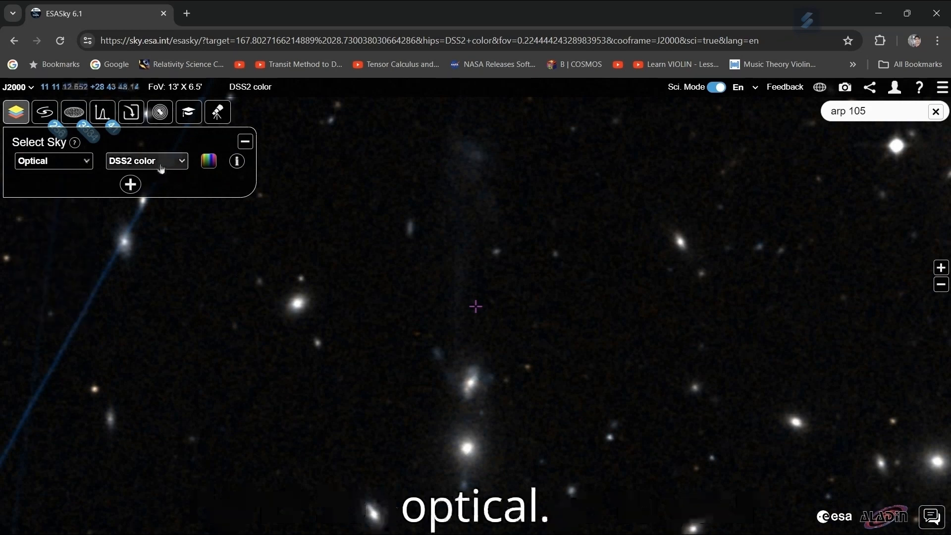
{"action": "left_click", "coordinate": [161, 167]}
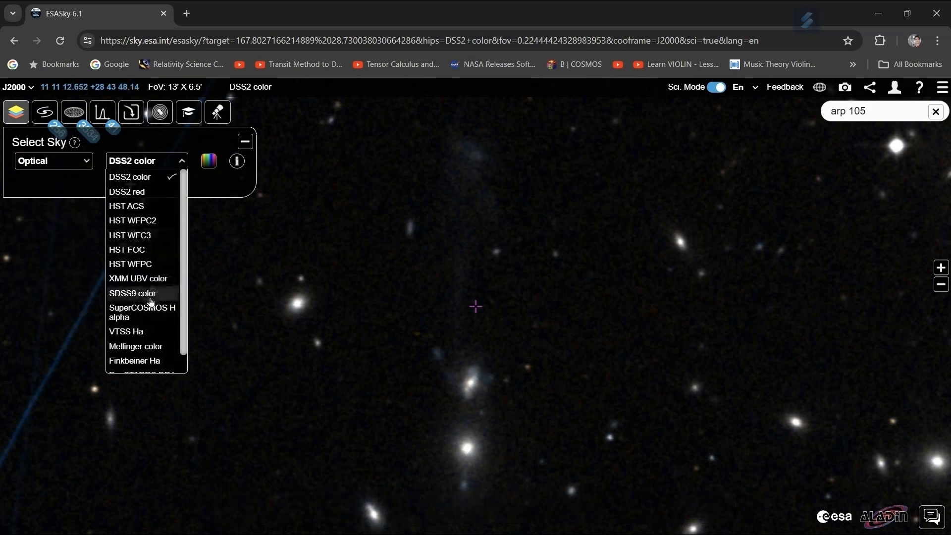
{"action": "left_click", "coordinate": [145, 198]}
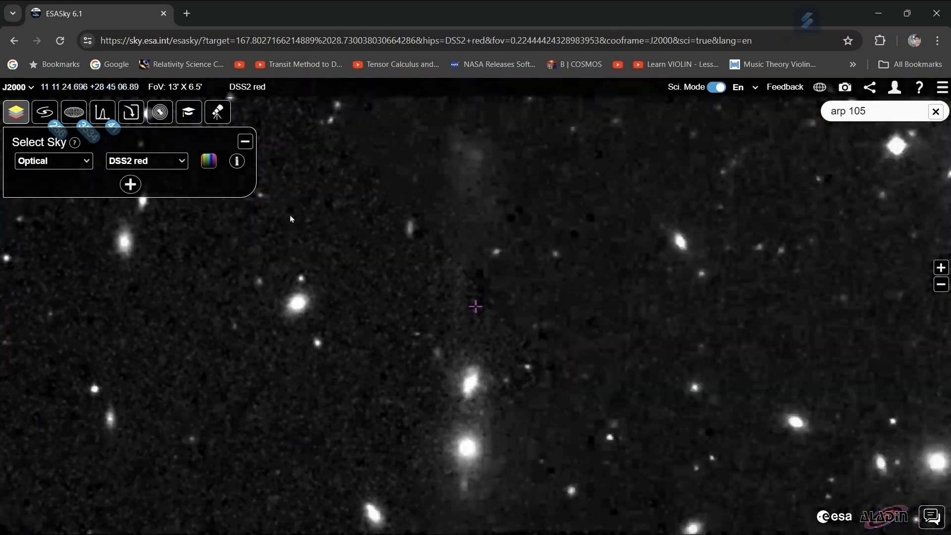
Step: Try the EOSB, Planck, Rainbow, Greyscale and Greyscale (Reverse) colour maps in turn on the DSS2 red sky
{"action": "left_click", "coordinate": [211, 169]}
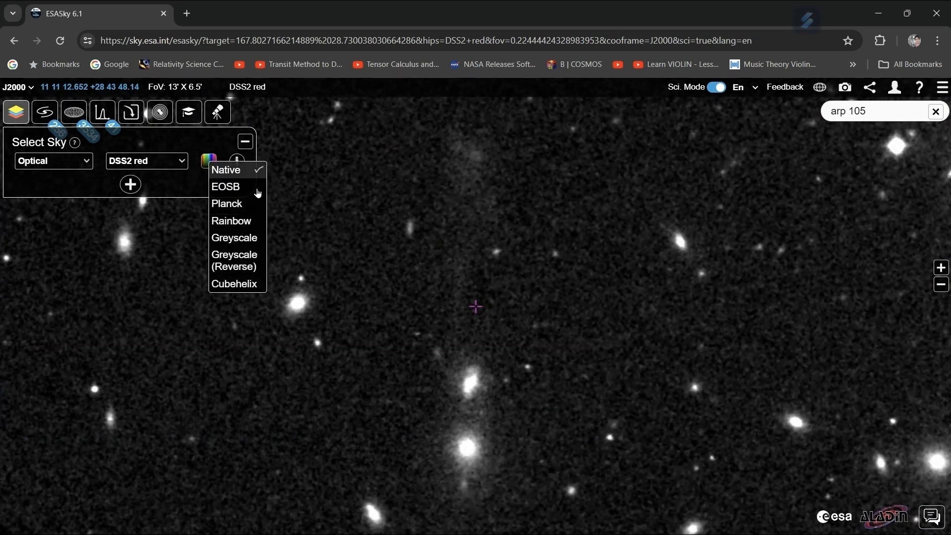
{"action": "left_click", "coordinate": [249, 190]}
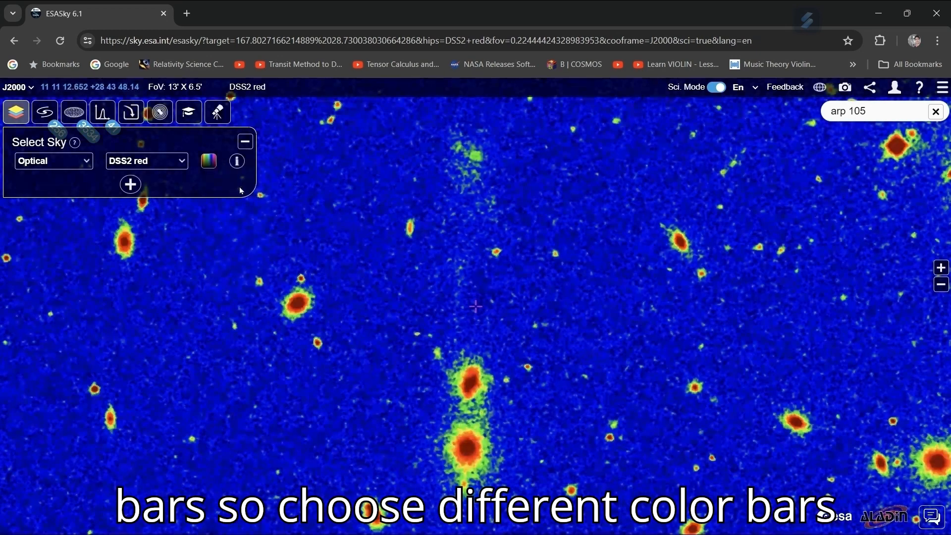
{"action": "left_click", "coordinate": [208, 161]}
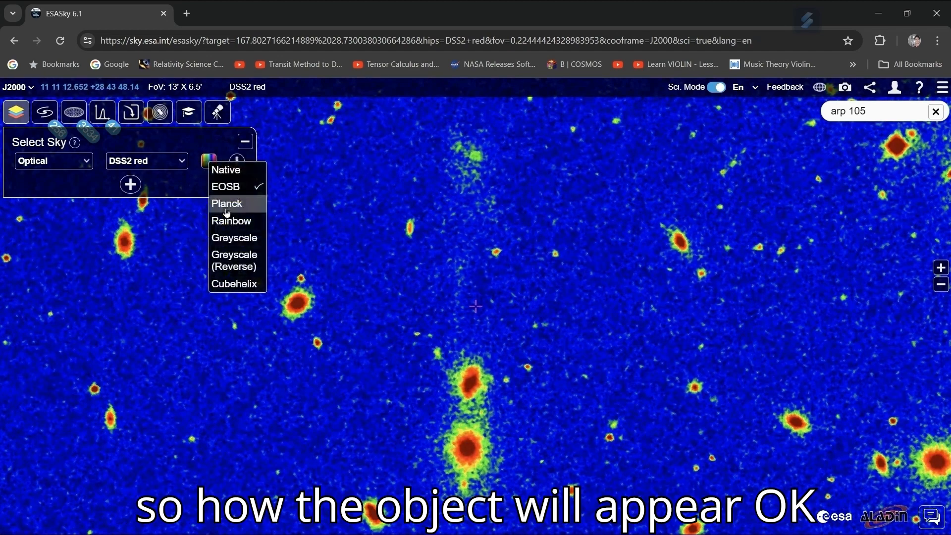
{"action": "left_click", "coordinate": [227, 203]}
{"action": "left_click", "coordinate": [203, 164]}
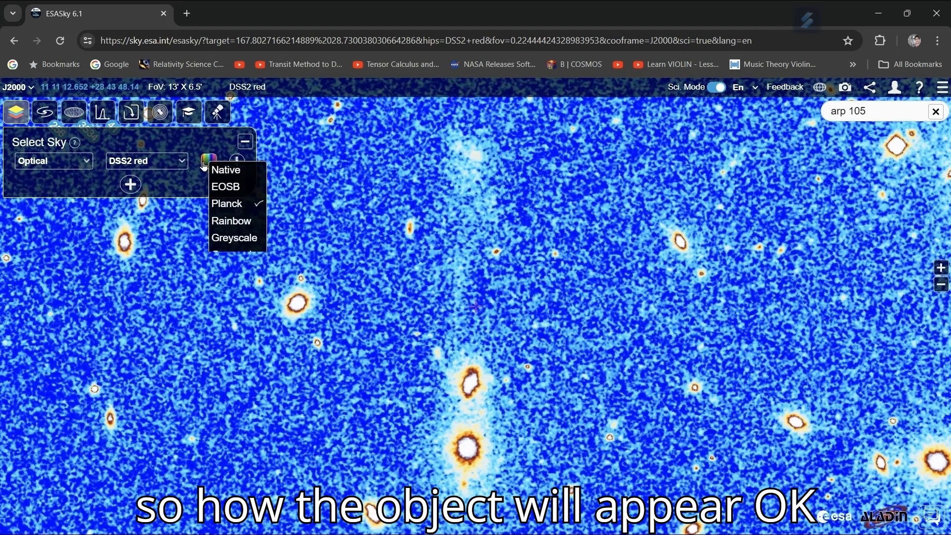
{"action": "left_click", "coordinate": [231, 221]}
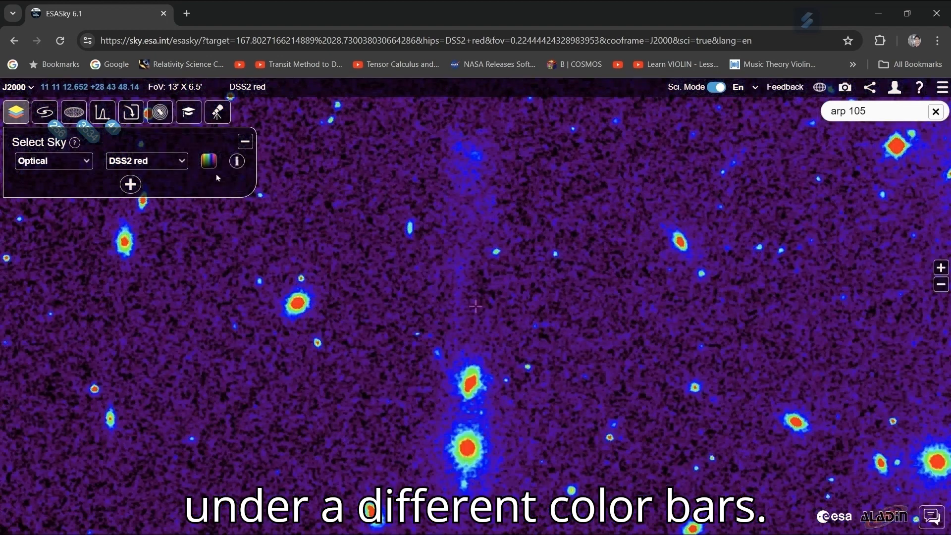
{"action": "left_click", "coordinate": [210, 170]}
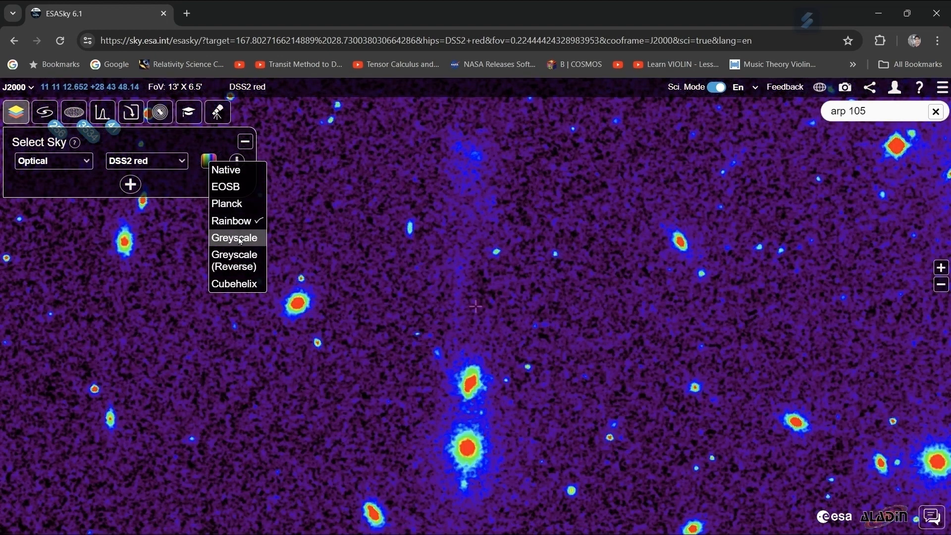
{"action": "left_click", "coordinate": [233, 237]}
{"action": "left_click", "coordinate": [210, 162]}
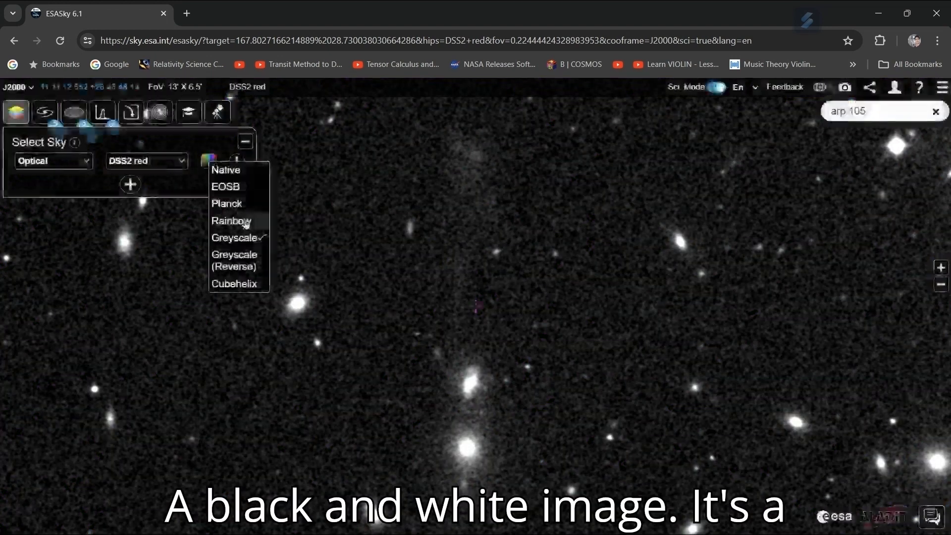
{"action": "left_click", "coordinate": [251, 262]}
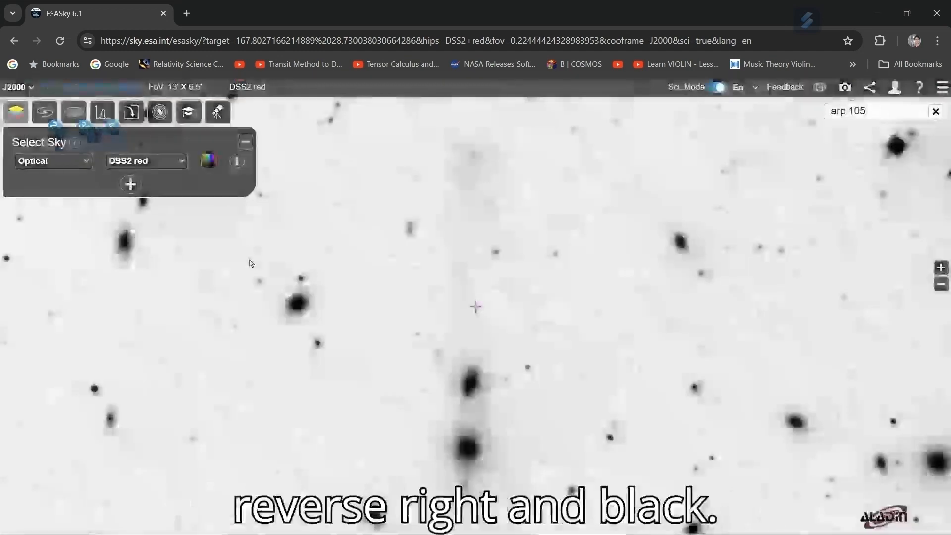
Step: Apply the Cubehelix colour map to the DSS2 red sky and view the galaxy in a wider field
{"action": "left_click", "coordinate": [210, 162]}
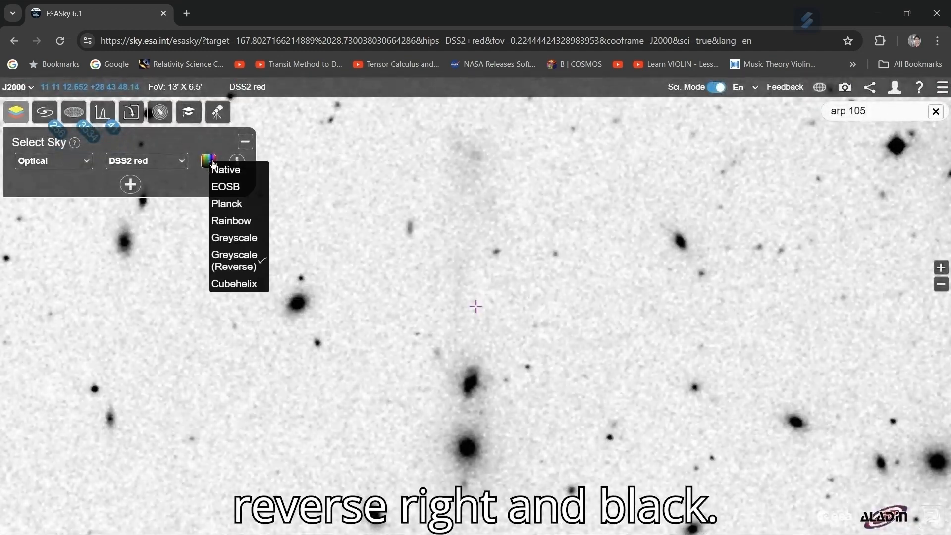
{"action": "left_click", "coordinate": [257, 284]}
{"action": "scroll", "coordinate": [420, 377], "scroll_direction": "down", "scroll_amount": 3}
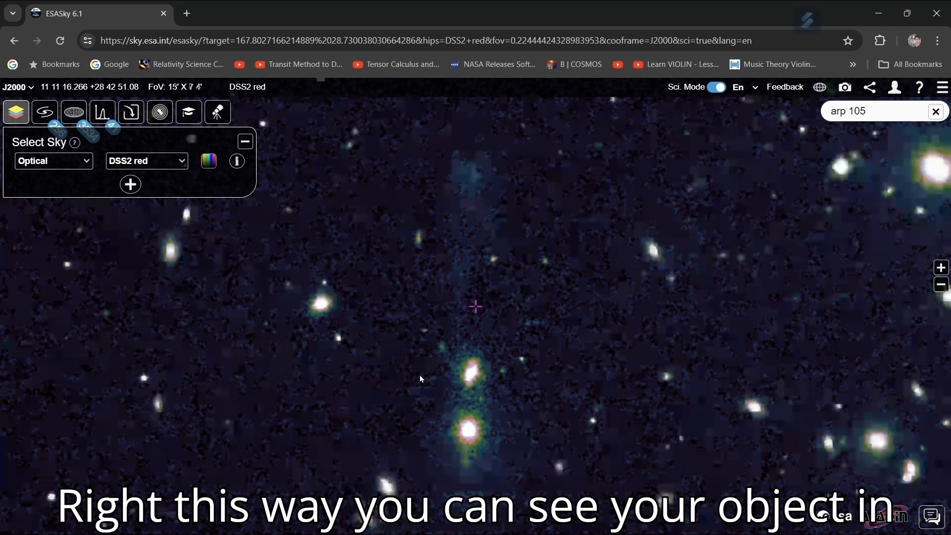
{"action": "scroll", "coordinate": [420, 378], "scroll_direction": "down", "scroll_amount": 1}
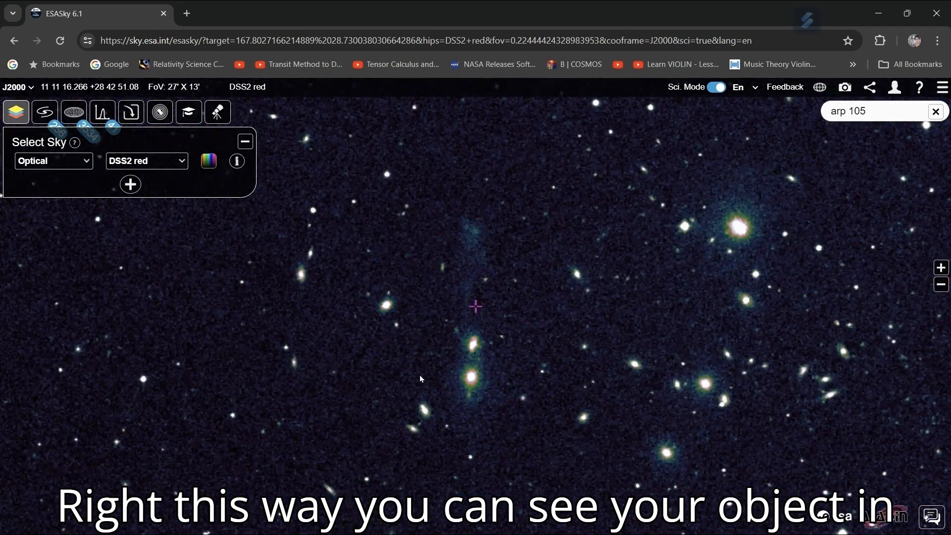
{"action": "scroll", "coordinate": [420, 378], "scroll_direction": "down", "scroll_amount": 1}
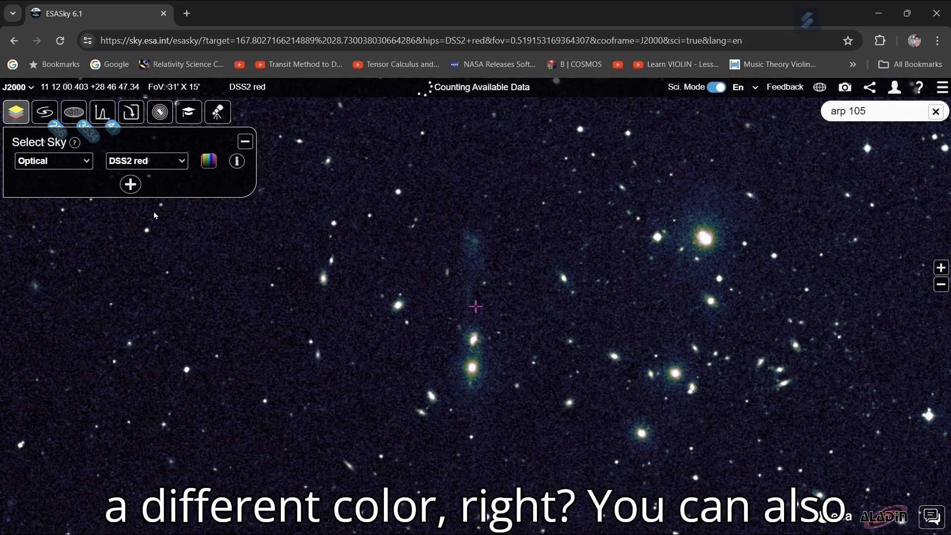
Step: Add a second sky row set to Ultraviolet with the GALEX GR6/7 AIS color survey and frame the galaxy in it
{"action": "left_click", "coordinate": [128, 185]}
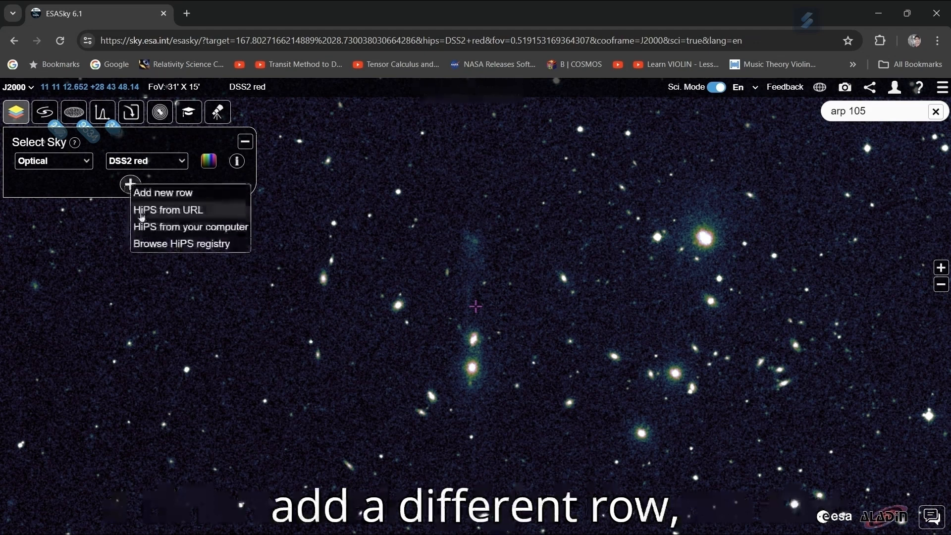
{"action": "left_click", "coordinate": [146, 192]}
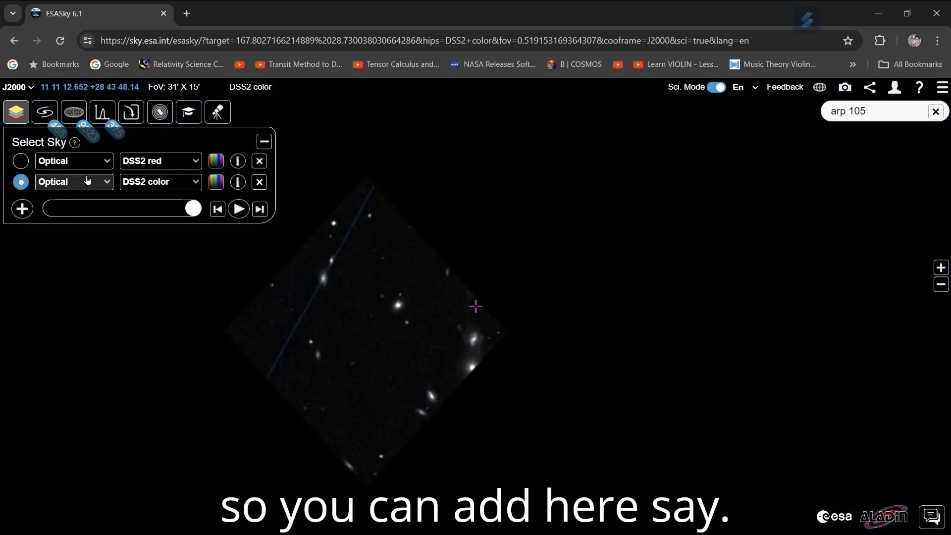
{"action": "left_click", "coordinate": [101, 182]}
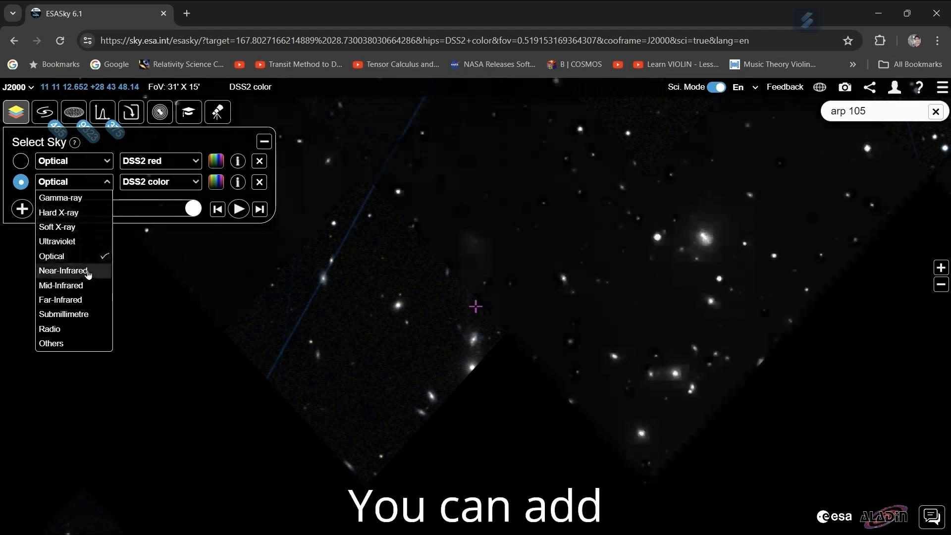
{"action": "left_click", "coordinate": [80, 242]}
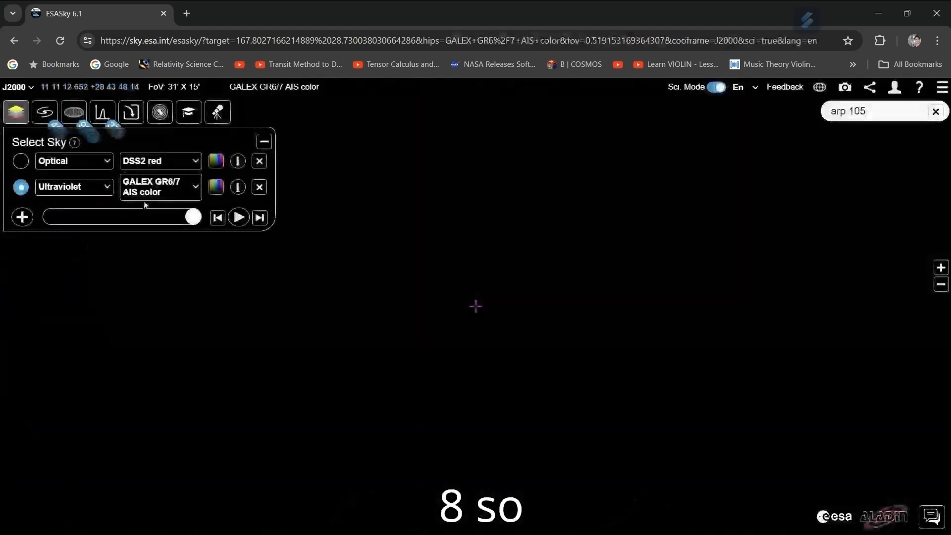
{"action": "left_click", "coordinate": [181, 192]}
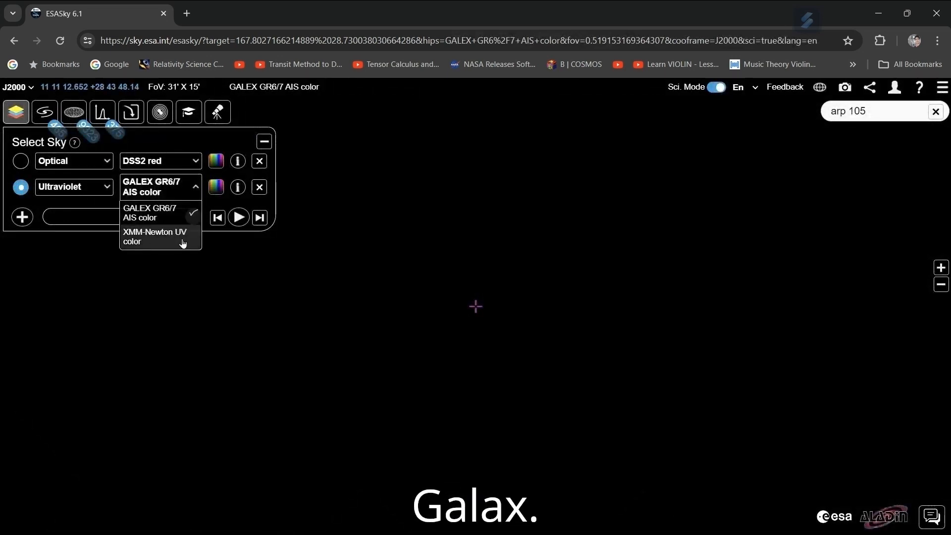
{"action": "left_click", "coordinate": [166, 213]}
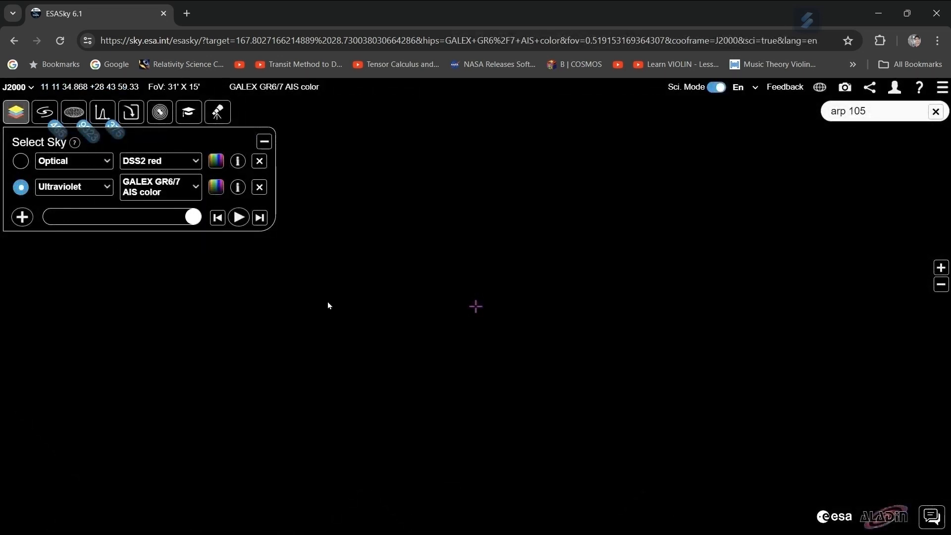
{"action": "scroll", "coordinate": [328, 302], "scroll_direction": "down", "scroll_amount": 2}
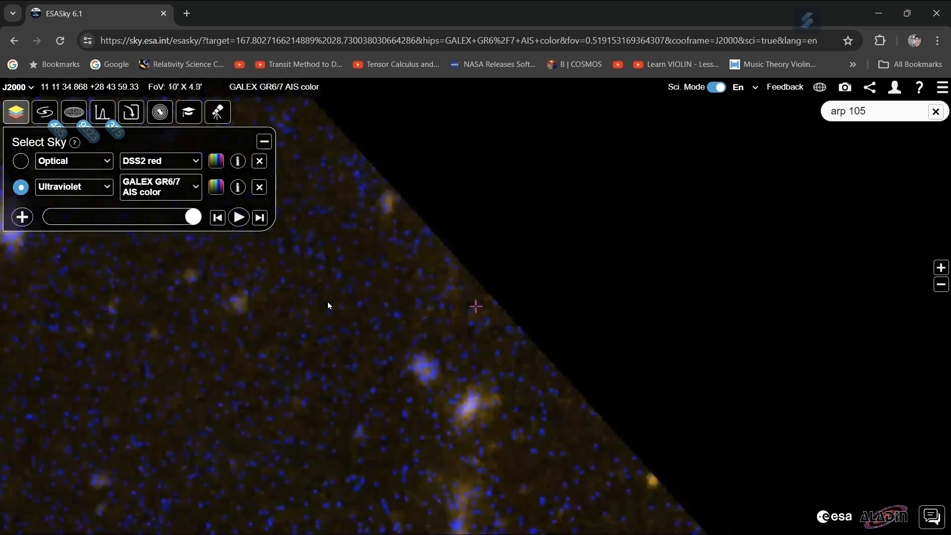
{"action": "scroll", "coordinate": [328, 302], "scroll_direction": "down", "scroll_amount": 2}
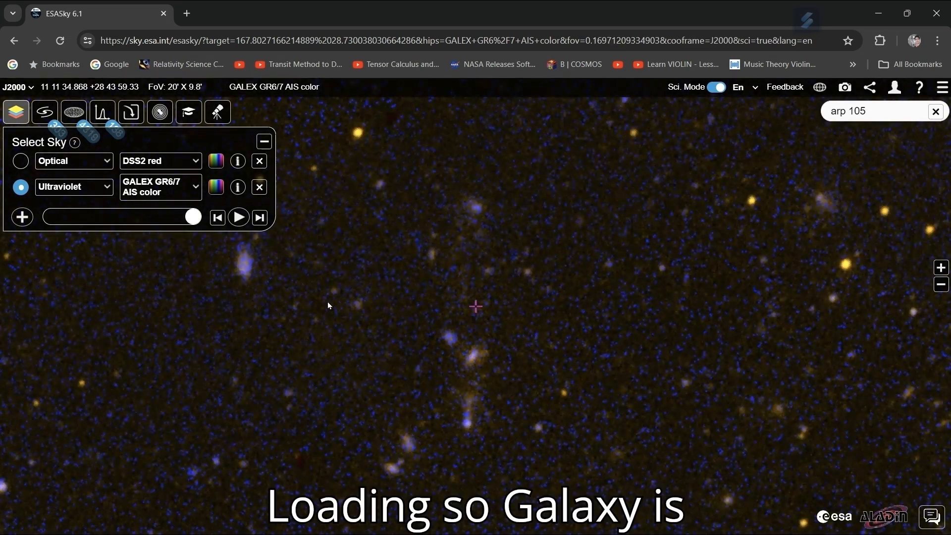
{"action": "scroll", "coordinate": [327, 302], "scroll_direction": "up", "scroll_amount": 1}
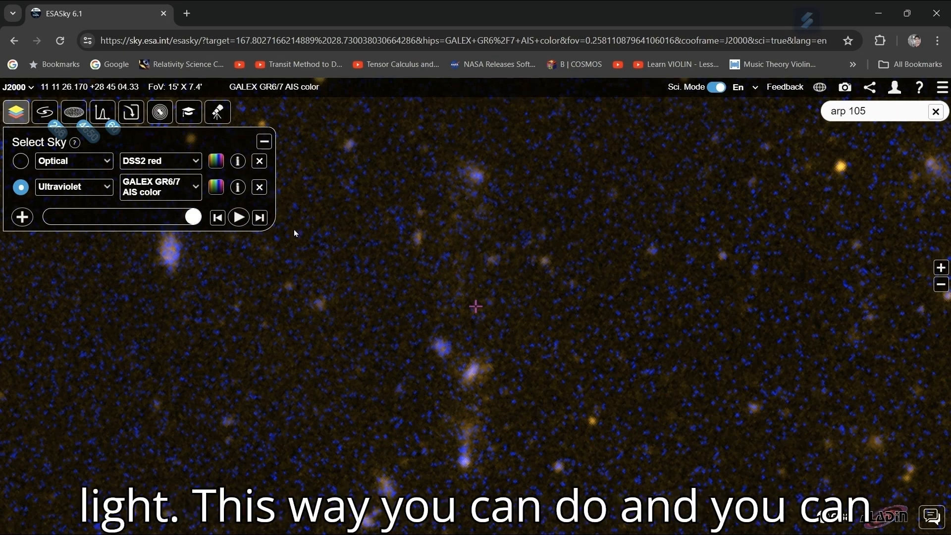
Step: Delete the Ultraviolet GALEX GR6/7 AIS color sky row and apply the Greyscale colour map to the remaining DSS2 red sky
{"action": "left_click", "coordinate": [259, 187]}
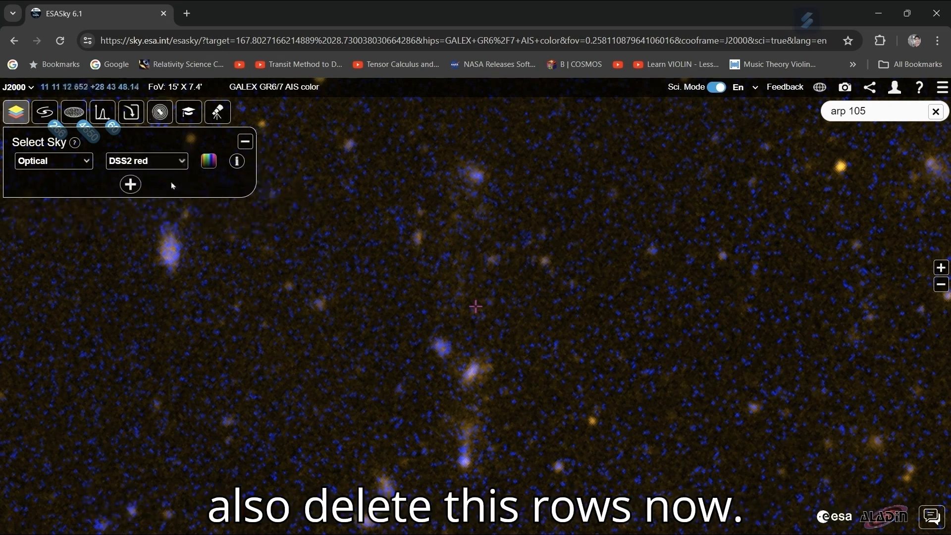
{"action": "left_click", "coordinate": [245, 142]}
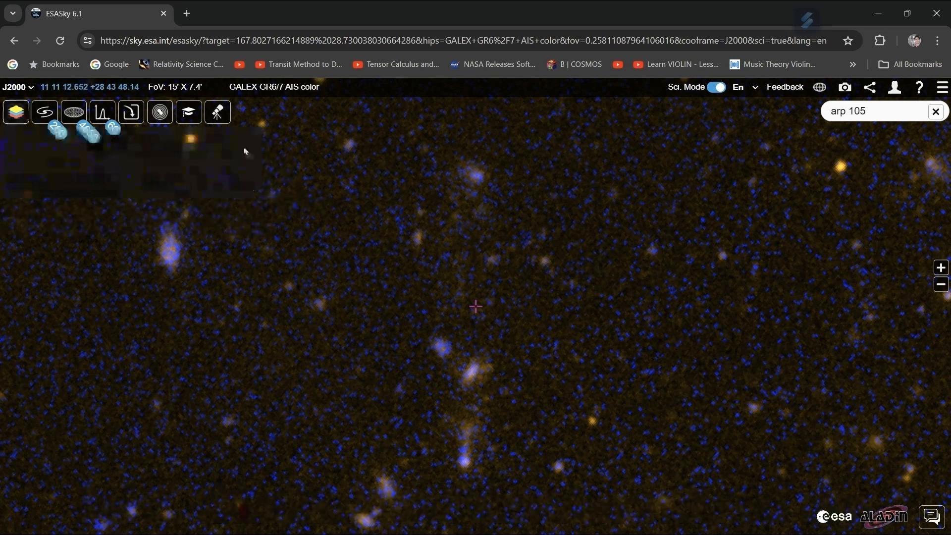
{"action": "left_click", "coordinate": [18, 117]}
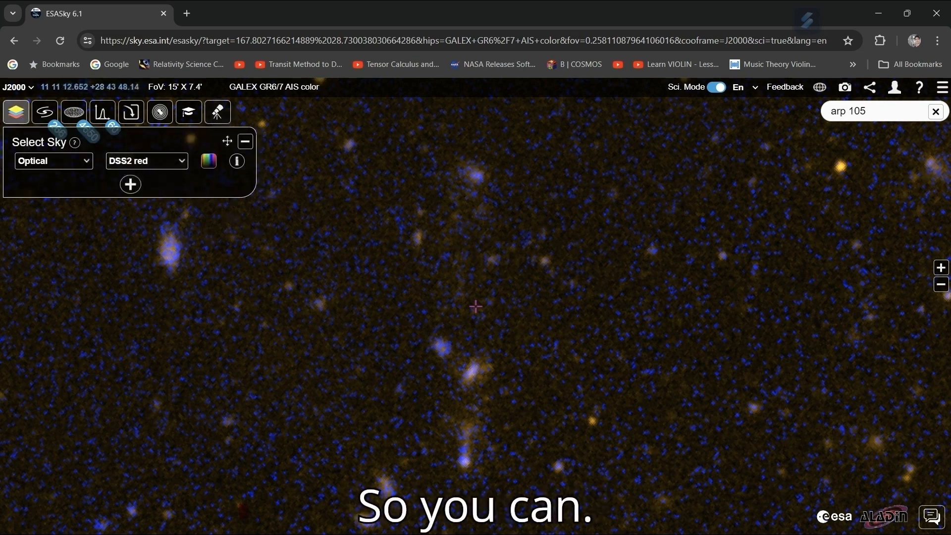
{"action": "left_click", "coordinate": [214, 164]}
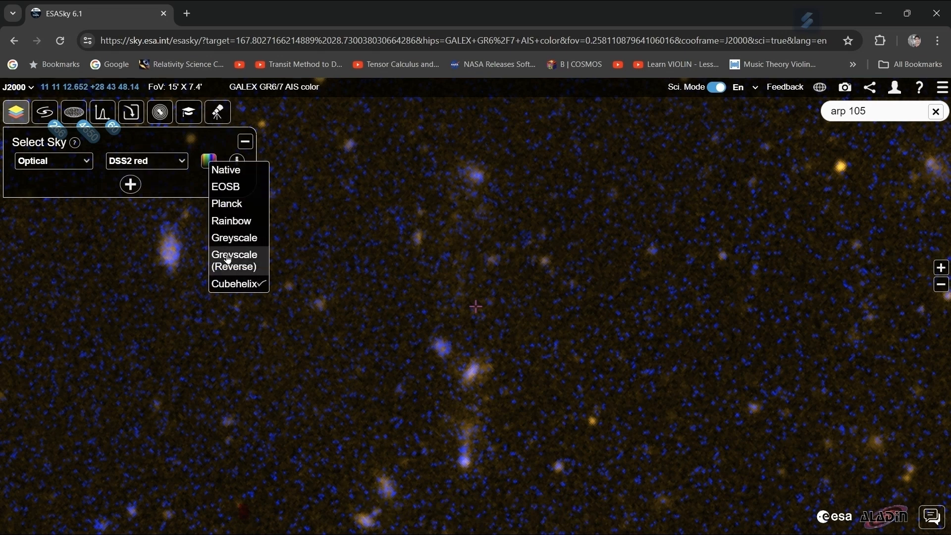
{"action": "left_click", "coordinate": [230, 239]}
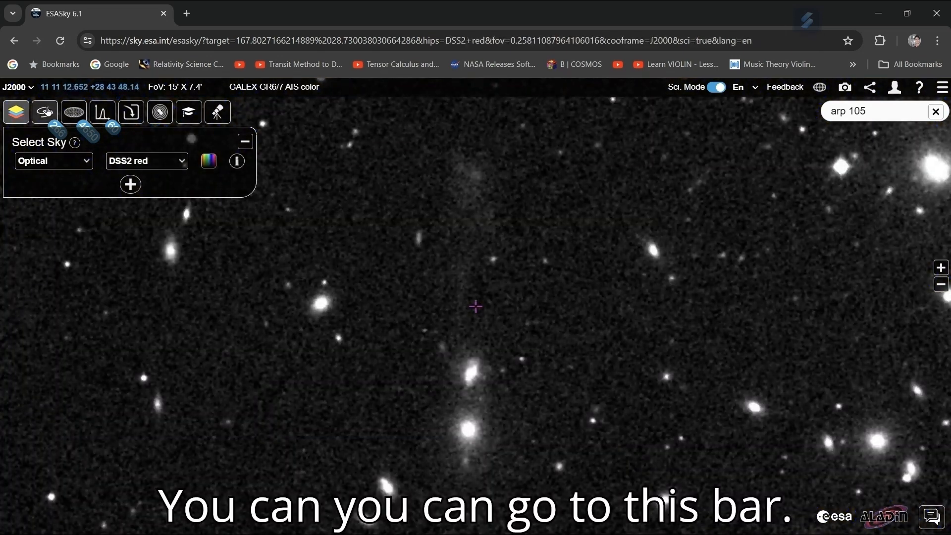
{"action": "left_click", "coordinate": [243, 145]}
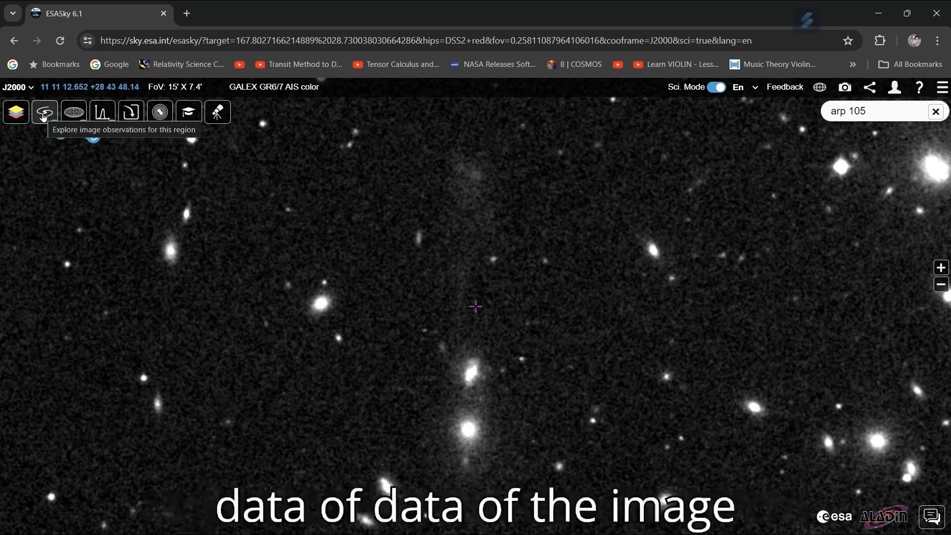
Step: Open the image observations for this region and try limiting the wavelength range to the radio end before restoring the full range
{"action": "left_click", "coordinate": [44, 115]}
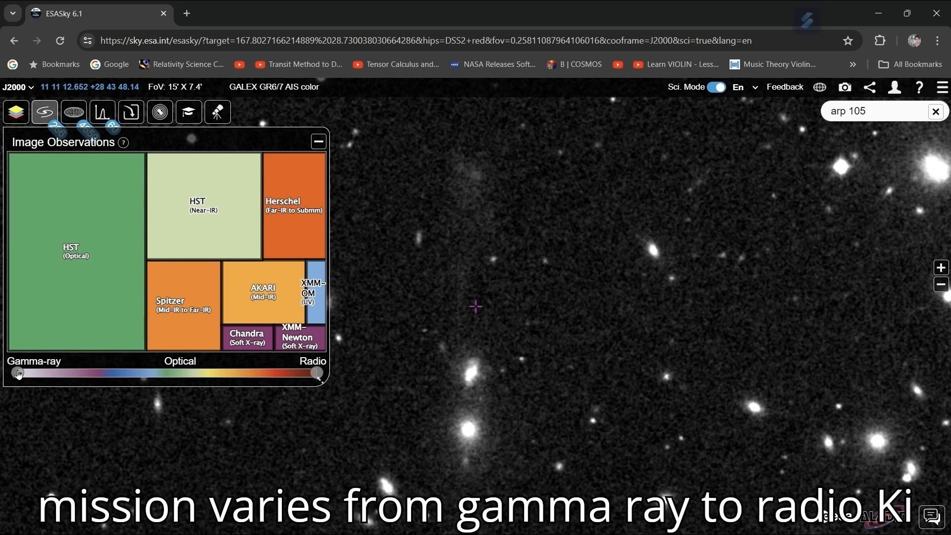
{"action": "left_click_drag", "start_coordinate": [18, 374], "coordinate": [305, 384]}
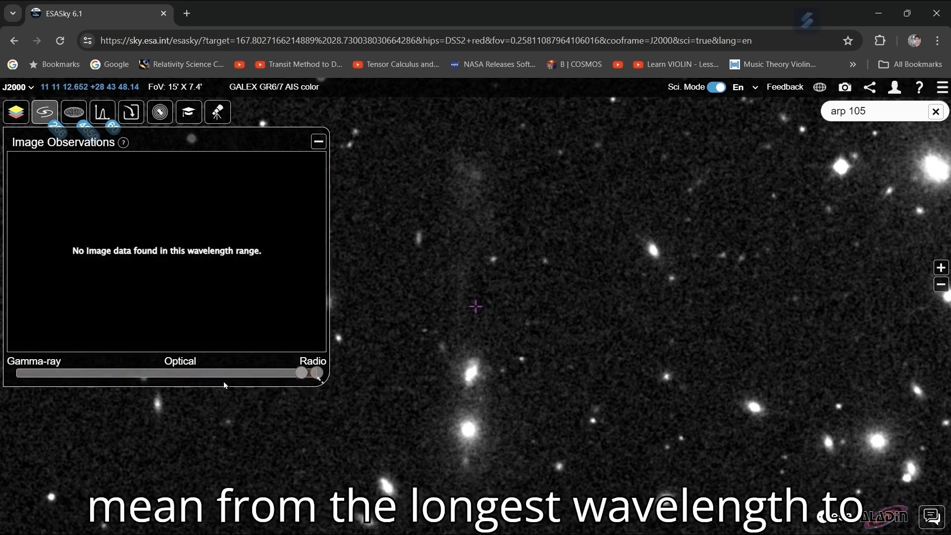
{"action": "left_click", "coordinate": [15, 374]}
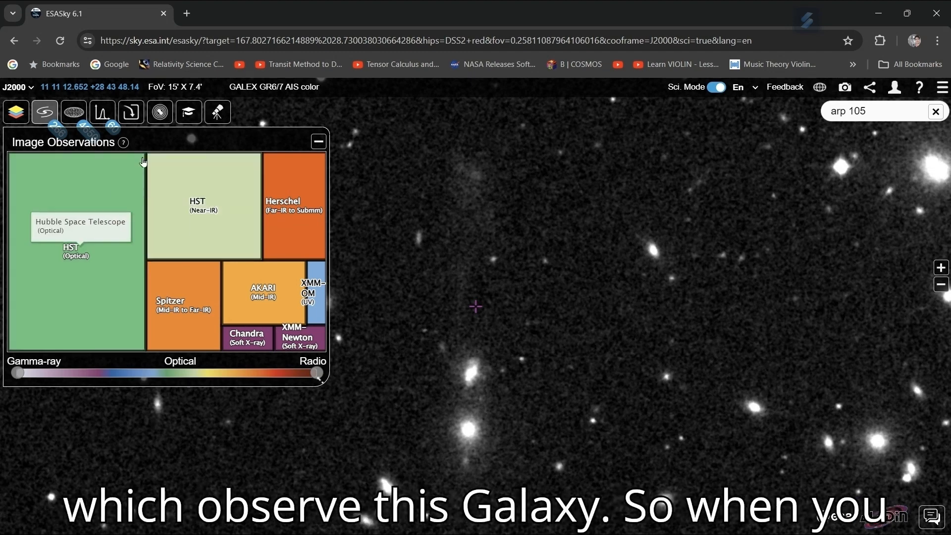
Step: Load the HST (Optical) image observations and view their footprints around the galaxy
{"action": "left_click", "coordinate": [87, 258]}
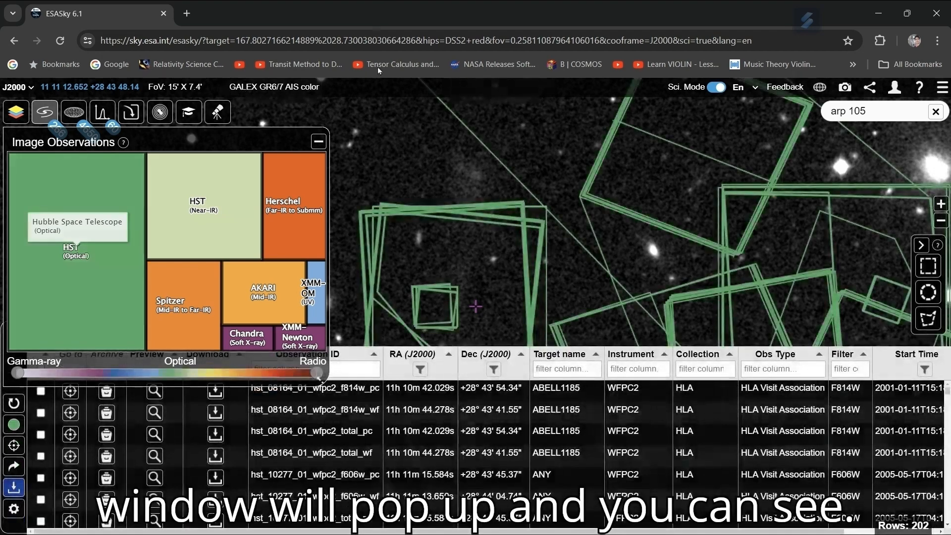
{"action": "left_click", "coordinate": [317, 142]}
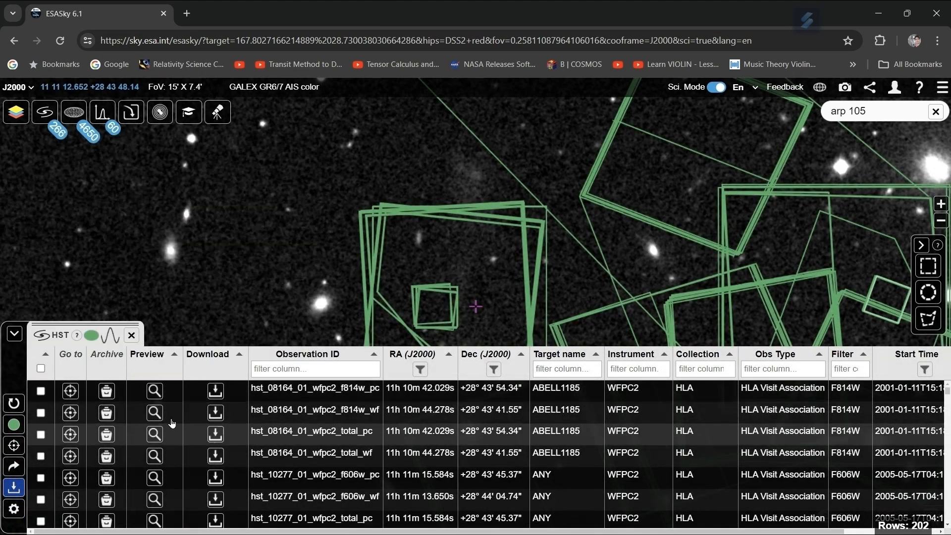
{"action": "scroll", "coordinate": [305, 290], "scroll_direction": "down", "scroll_amount": 3}
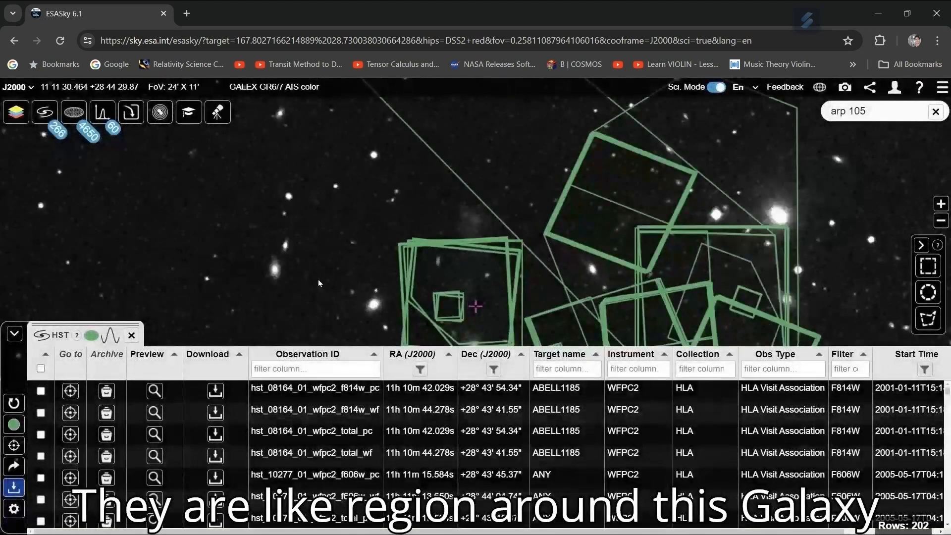
{"action": "left_click_drag", "start_coordinate": [318, 278], "coordinate": [271, 215]}
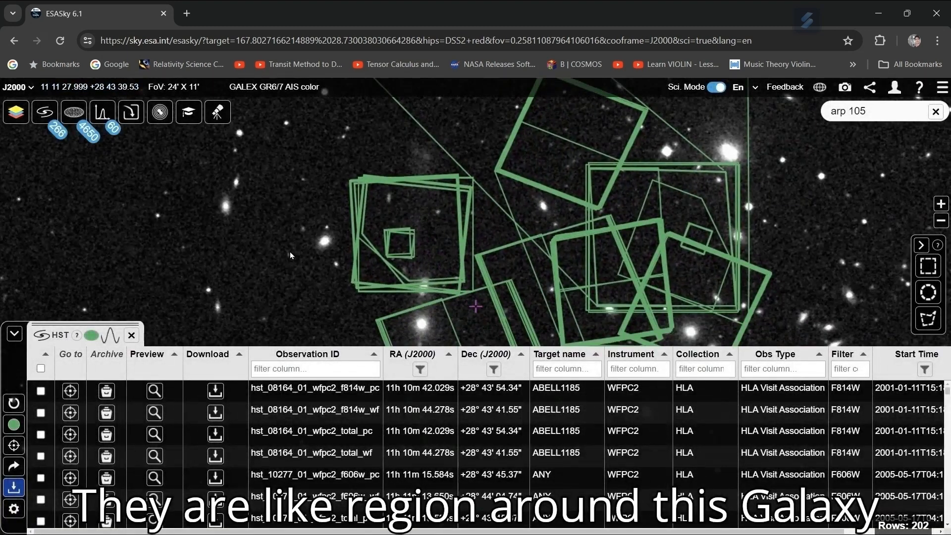
Step: Select the first four HST observations in the results, from hst_08164_01_wfpc2_f814w_pc to hst_08164_01_wfpc2_total_wf
{"action": "left_click", "coordinate": [41, 392]}
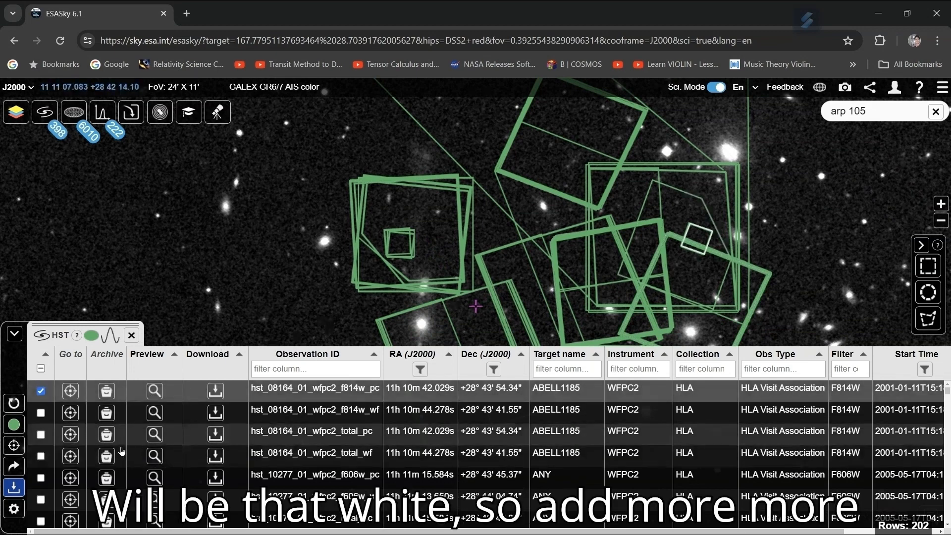
{"action": "left_click", "coordinate": [41, 413]}
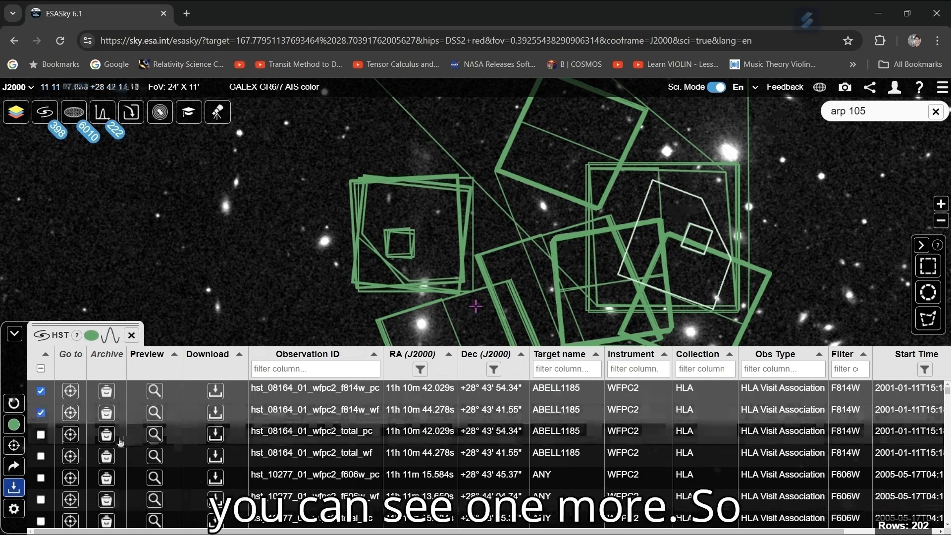
{"action": "left_click", "coordinate": [40, 434]}
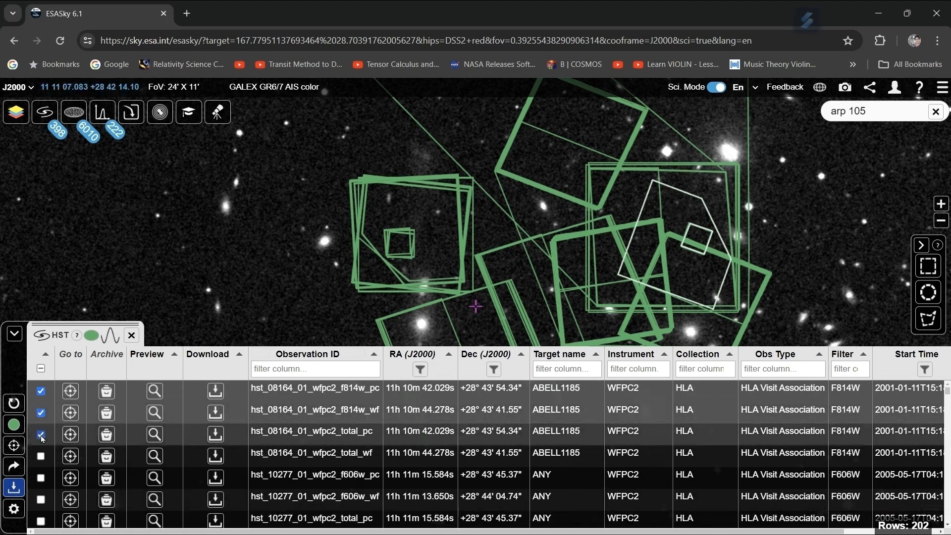
{"action": "left_click", "coordinate": [41, 456]}
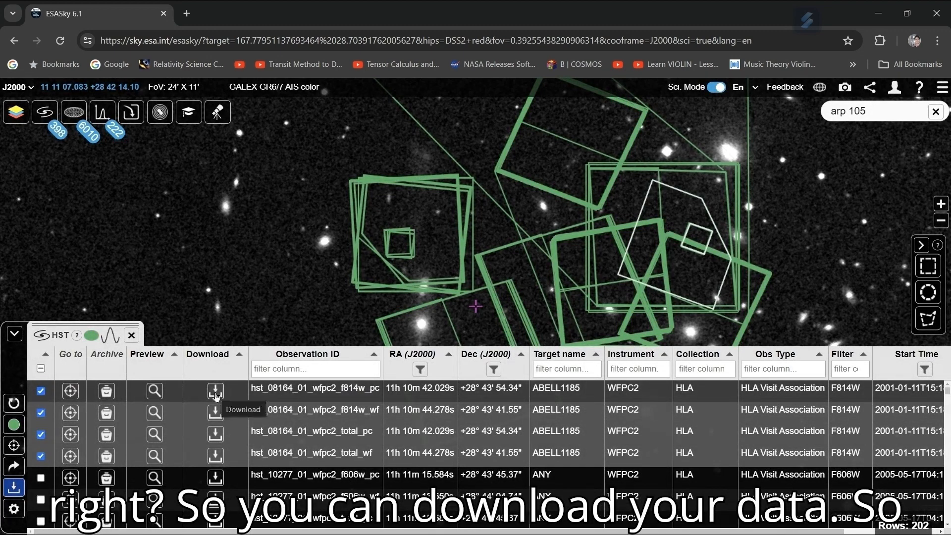
Step: Download the data of HST observation hst_08164_01_wfpc2_f814w_pc, check the recent download history and collapse the results table
{"action": "left_click", "coordinate": [216, 395]}
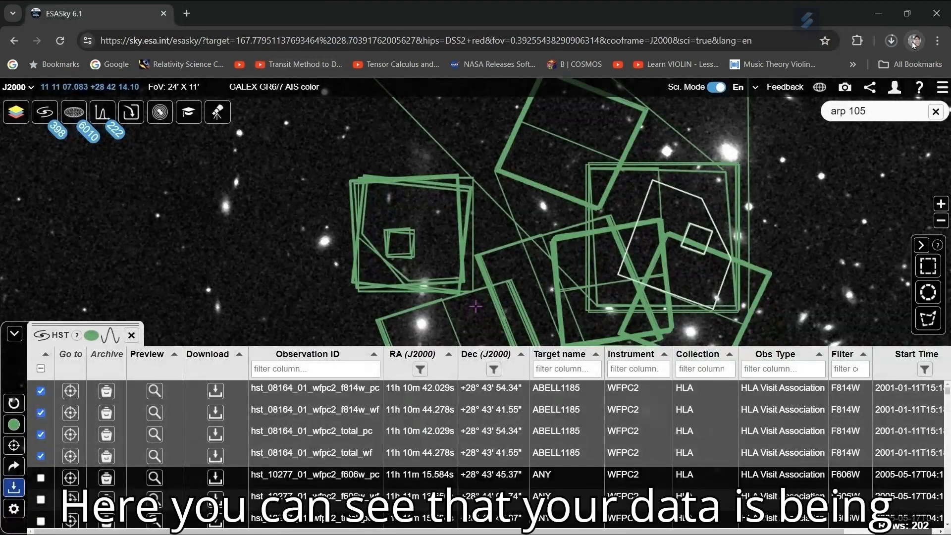
{"action": "left_click", "coordinate": [892, 42]}
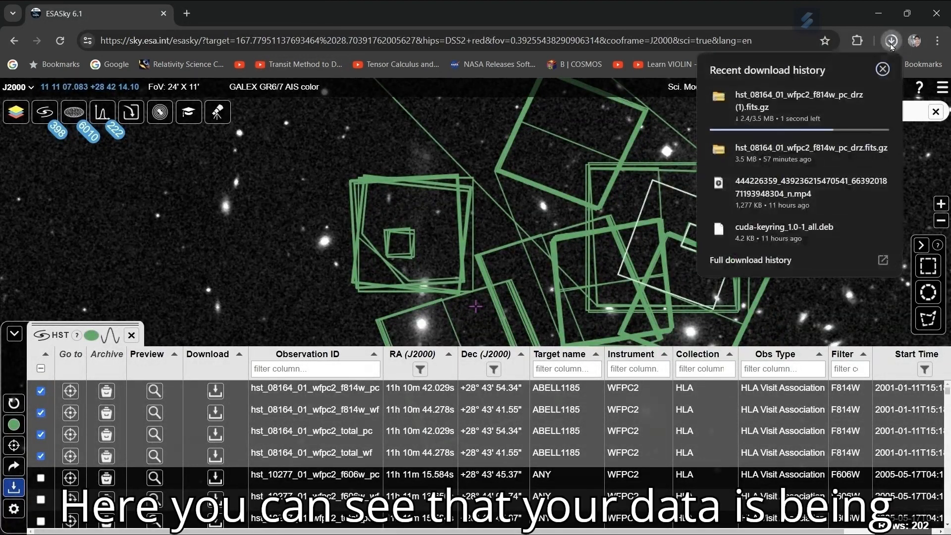
{"action": "left_click", "coordinate": [883, 69]}
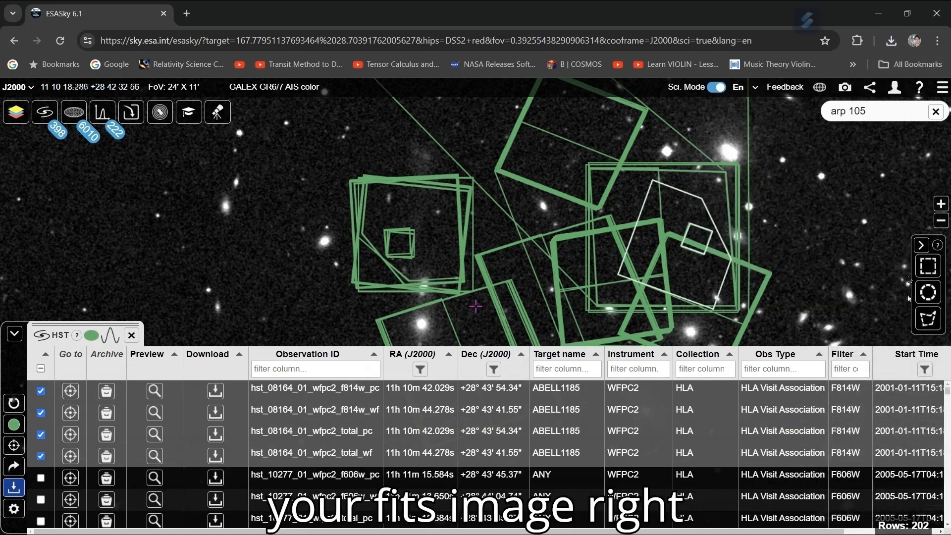
{"action": "left_click", "coordinate": [15, 338]}
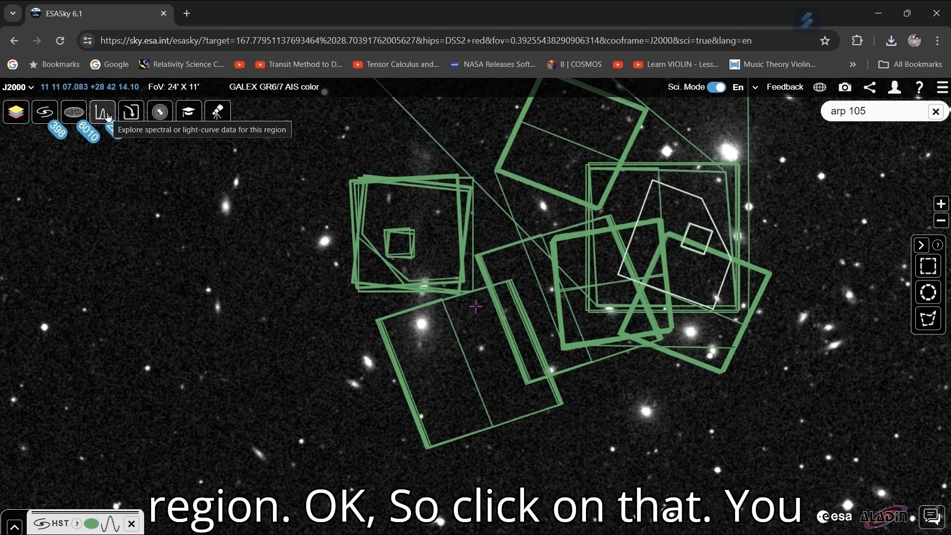
Step: Explore the spectra and light-curves for this region and load the LAMOST LRS (Optical to Near-IR) spectra
{"action": "left_click", "coordinate": [106, 115]}
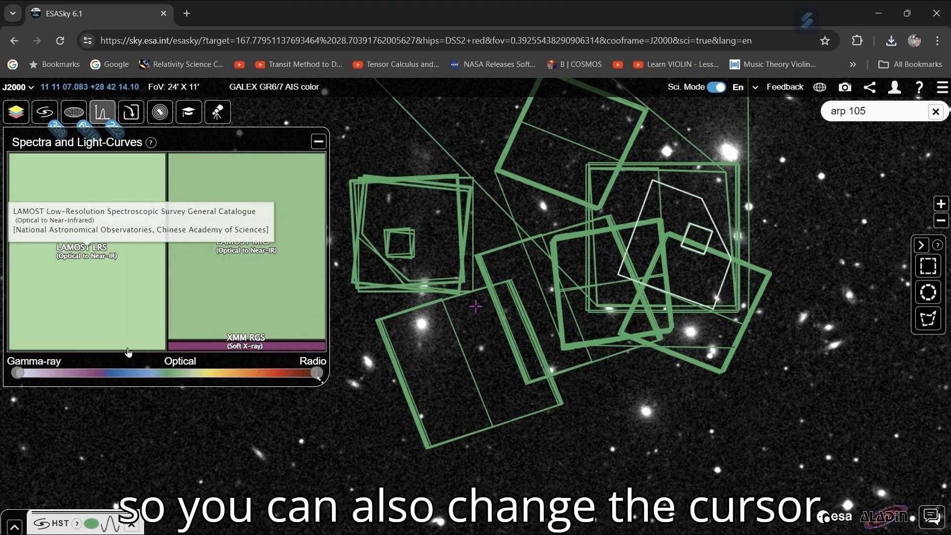
{"action": "mouse_move", "coordinate": [18, 372]}
{"action": "left_mouse_down"}
{"action": "mouse_move", "coordinate": [216, 381]}
{"action": "mouse_move", "coordinate": [50, 375]}
{"action": "mouse_move", "coordinate": [262, 360]}
{"action": "mouse_move", "coordinate": [16, 385]}
{"action": "left_mouse_up"}
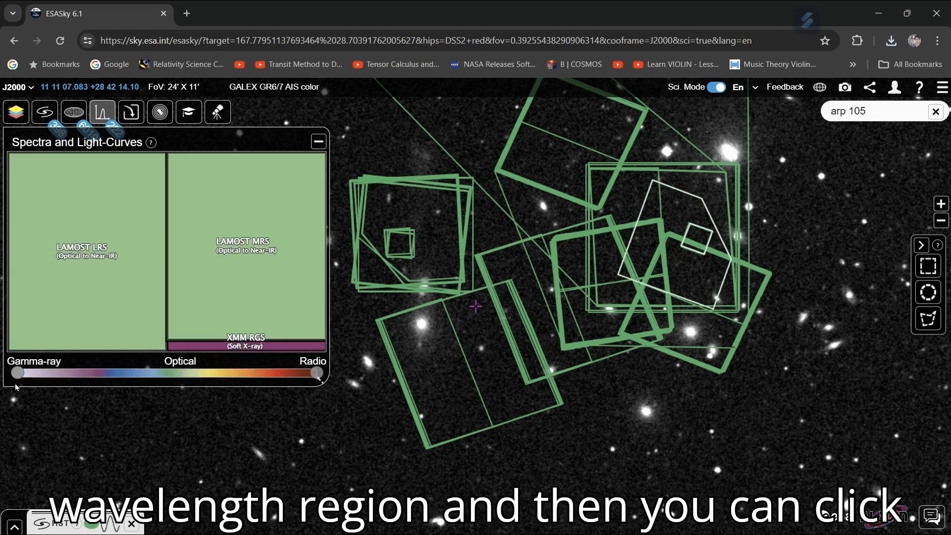
{"action": "left_click", "coordinate": [98, 258]}
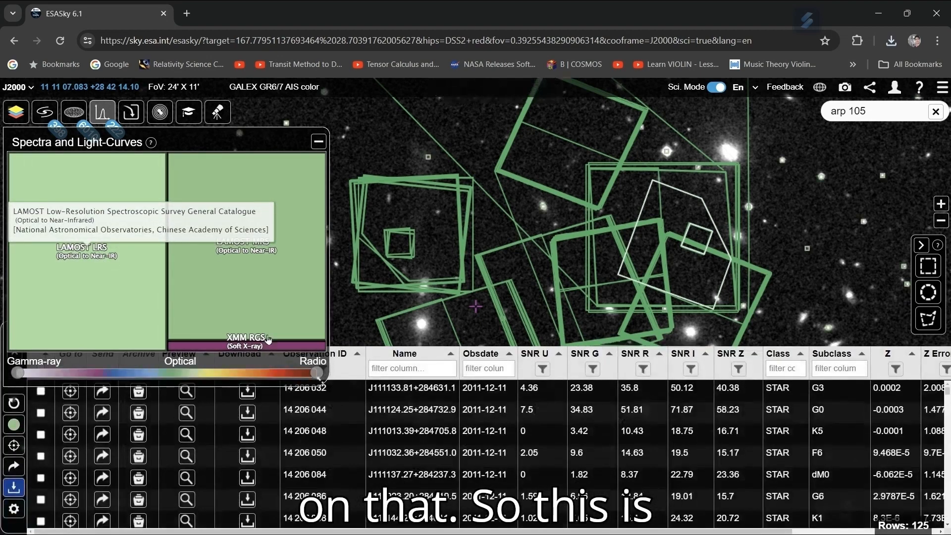
{"action": "left_click", "coordinate": [318, 142]}
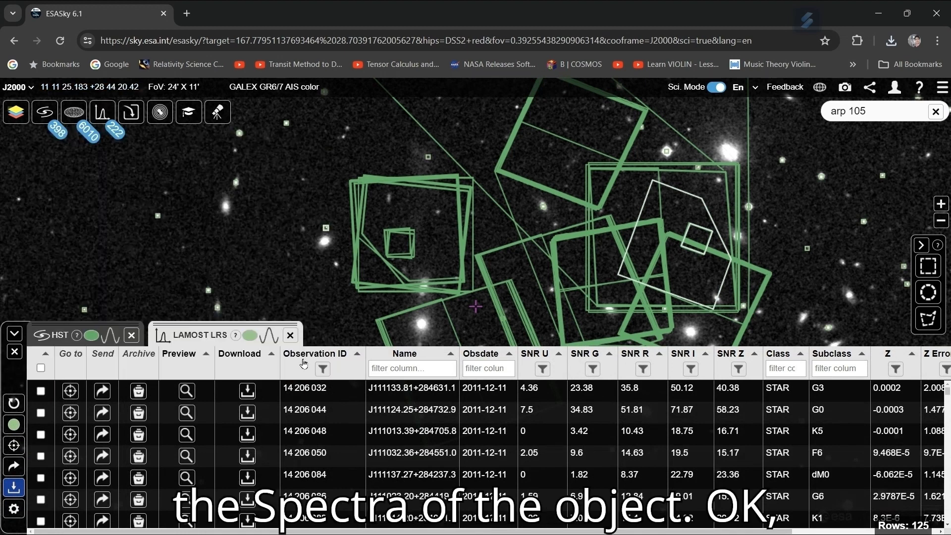
Step: Select the LAMOST LRS observations 14206032, 14206044 and 14206048
{"action": "left_click", "coordinate": [41, 391]}
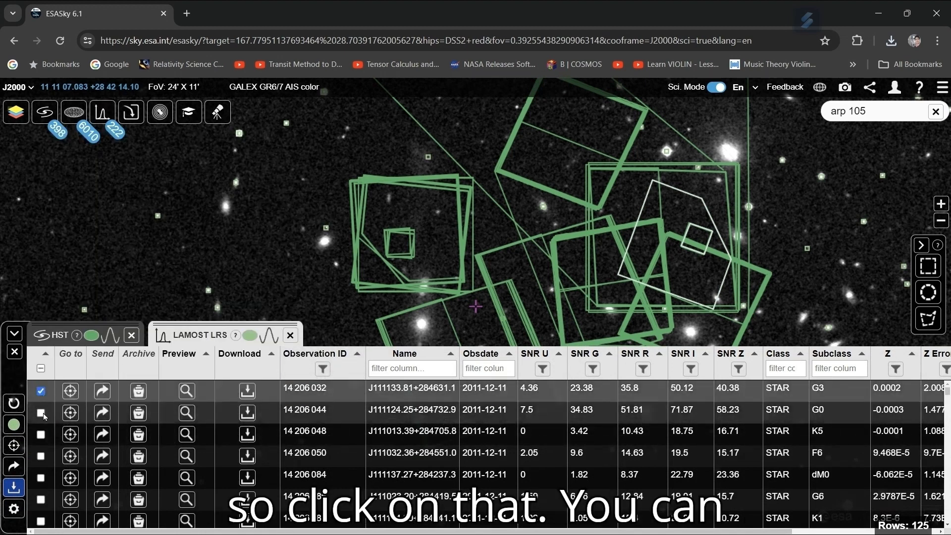
{"action": "left_click", "coordinate": [41, 412]}
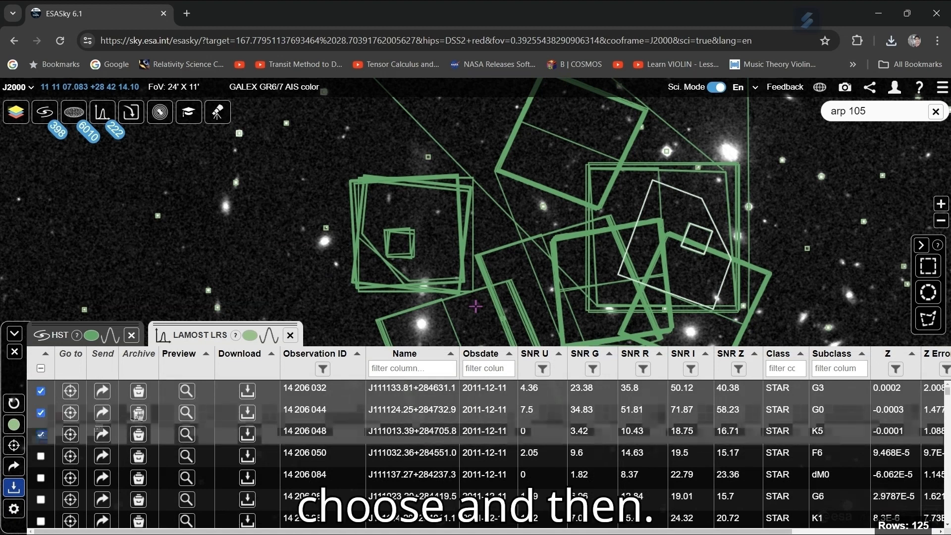
{"action": "left_click", "coordinate": [41, 434]}
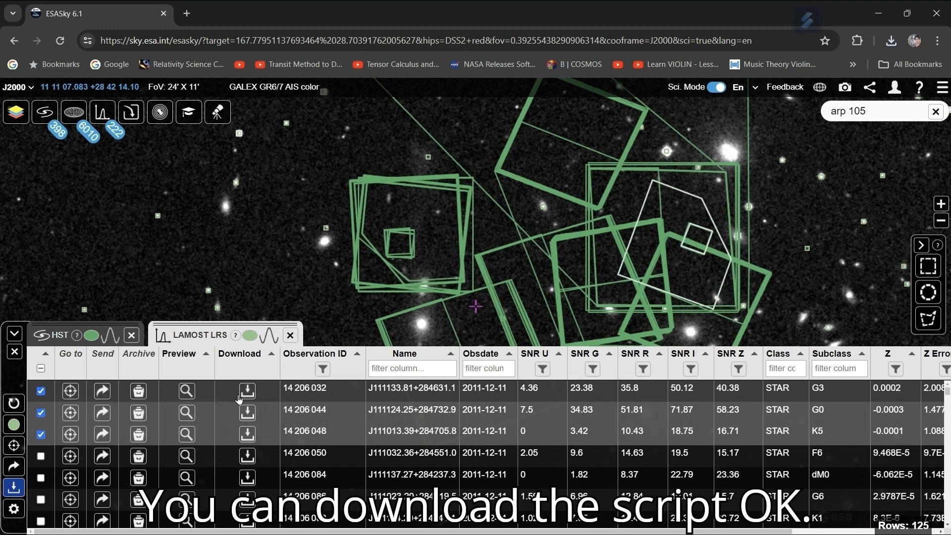
Step: Go to LAMOST LRS observation 14206032 on the sky, download its spectrum and check the recent download history
{"action": "left_click", "coordinate": [75, 391]}
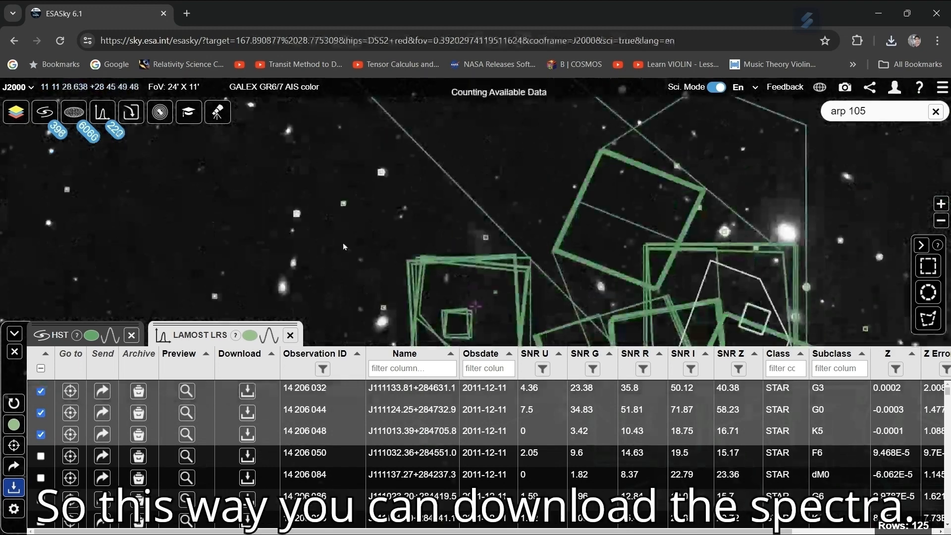
{"action": "left_click", "coordinate": [247, 393]}
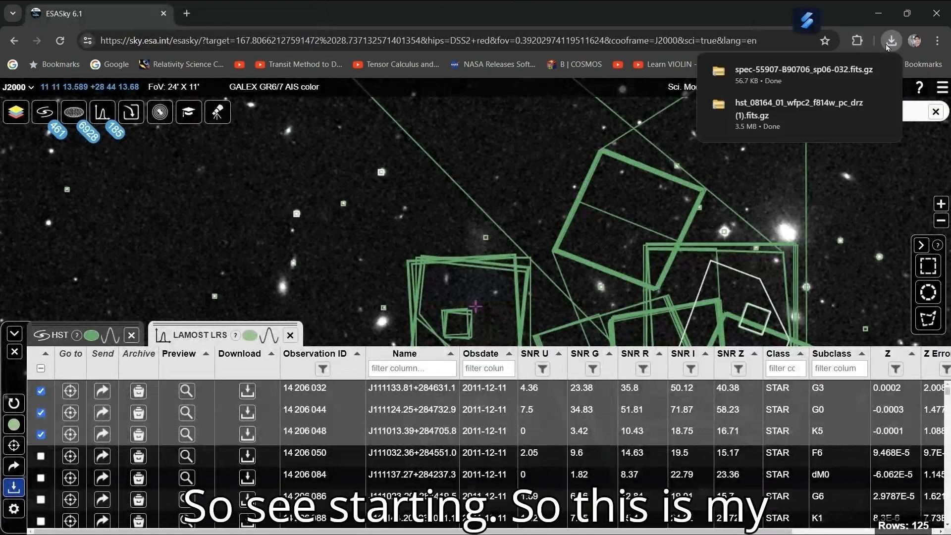
{"action": "left_click", "coordinate": [886, 47]}
{"action": "left_click", "coordinate": [886, 47]}
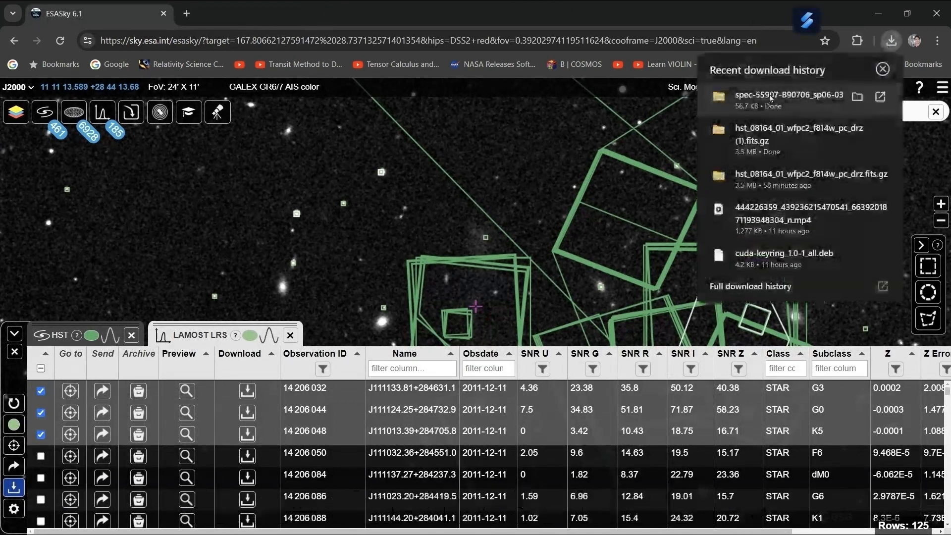
{"action": "left_click", "coordinate": [346, 188]}
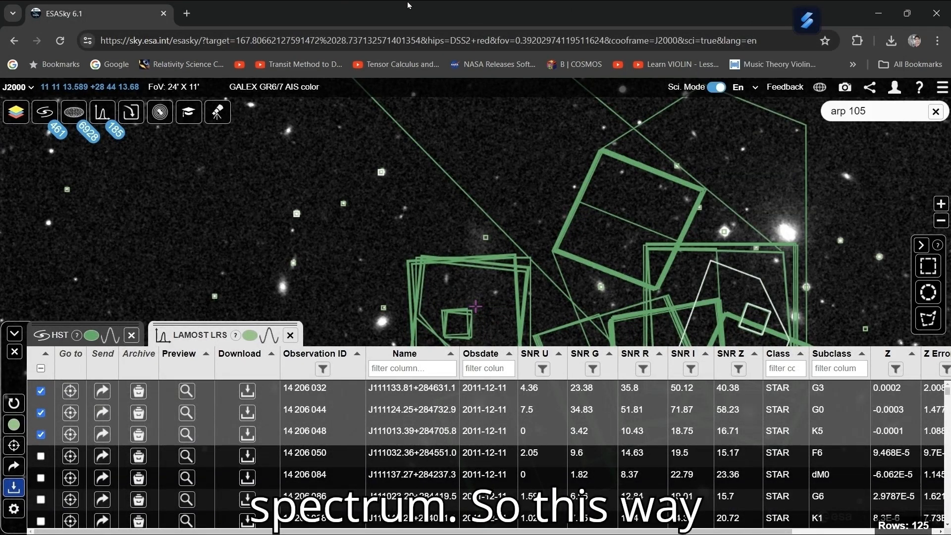
Step: Close the LAMOST LRS and HST results and list the publications related to the source LAMOST J111112.42+284555.5
{"action": "left_click", "coordinate": [291, 336]}
{"action": "left_click", "coordinate": [131, 335]}
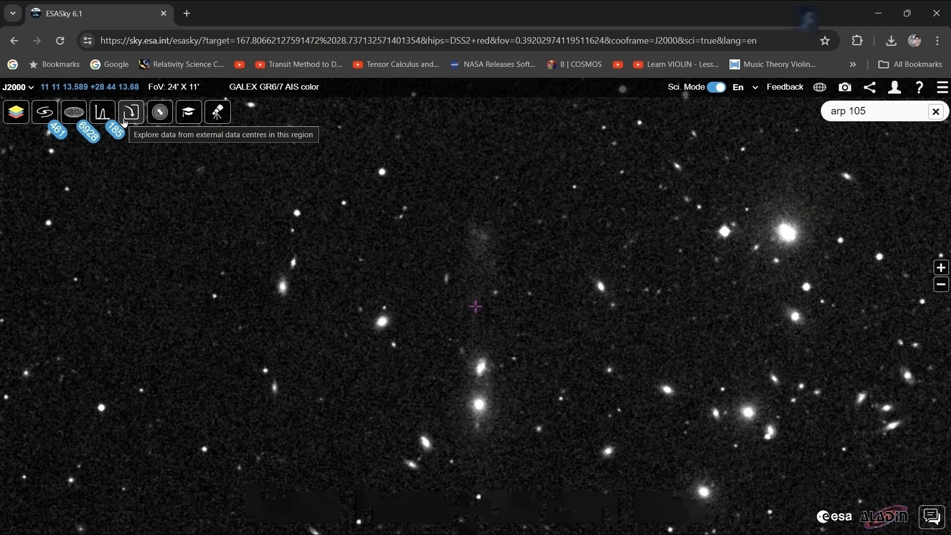
{"action": "left_click", "coordinate": [190, 115]}
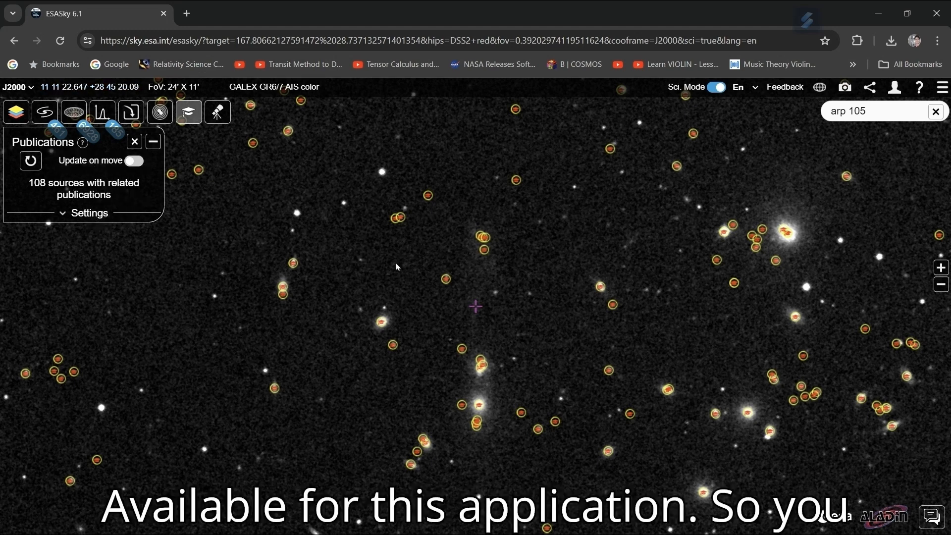
{"action": "left_click", "coordinate": [485, 237]}
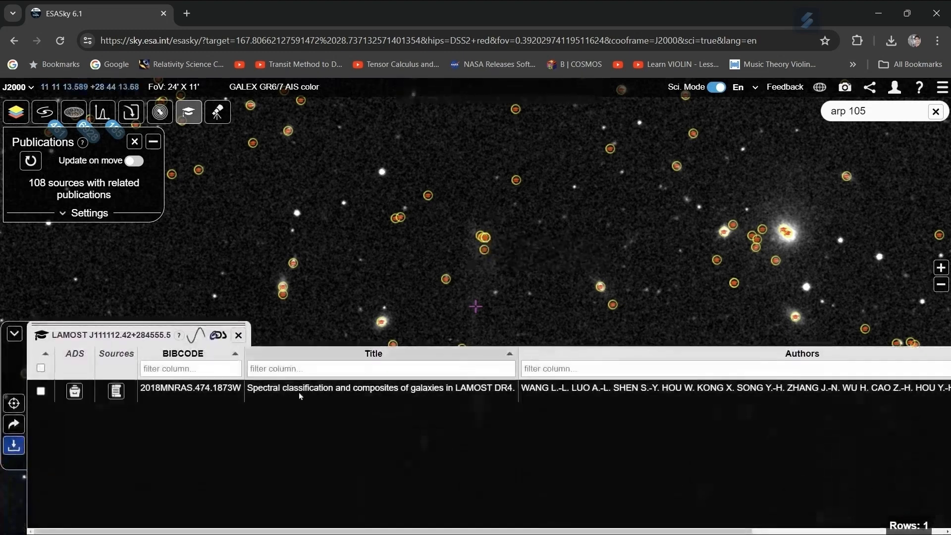
Step: List the publications related to SDSS J111058.32+284807.7, LEDA 1846574, 2MASX J11103165+2847257 and SDSS J111044.35+284448.1
{"action": "left_click", "coordinate": [610, 149]}
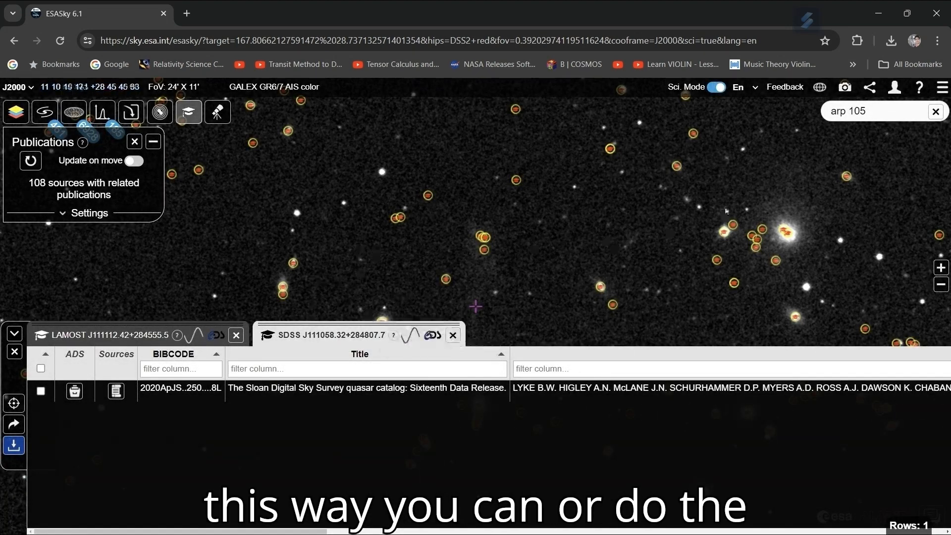
{"action": "left_click", "coordinate": [693, 134]}
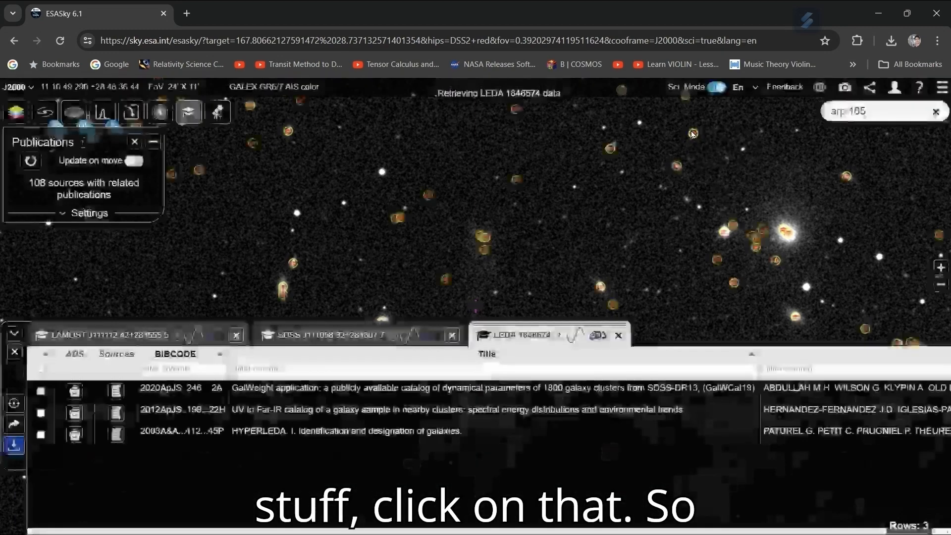
{"action": "left_click", "coordinate": [845, 178]}
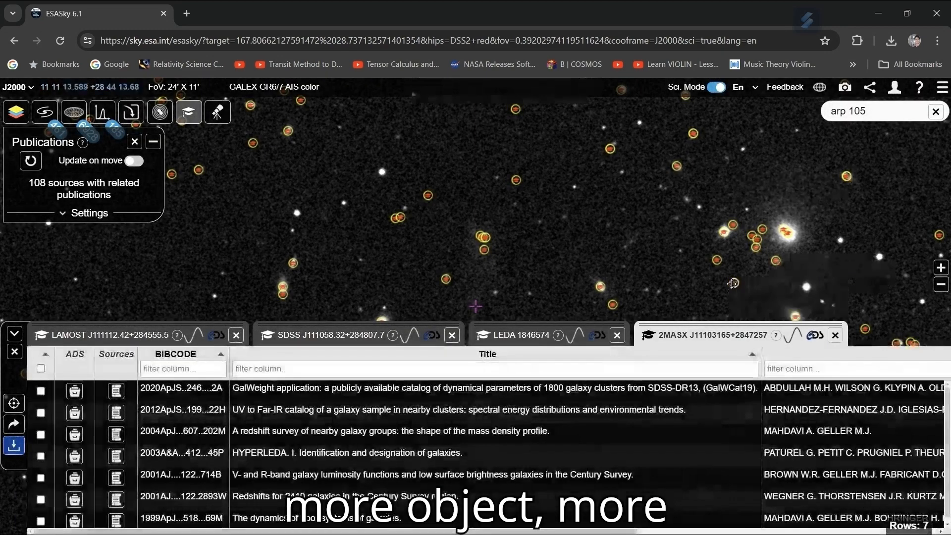
{"action": "left_click", "coordinate": [732, 283]}
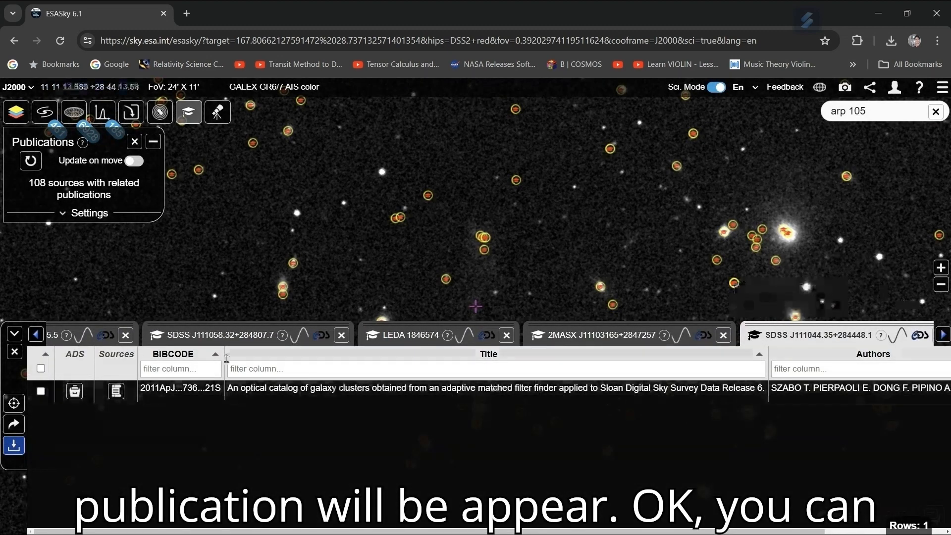
Step: Close the publication results of all the LAMOST, SDSS, LEDA and 2MASX sources
{"action": "left_click", "coordinate": [125, 336]}
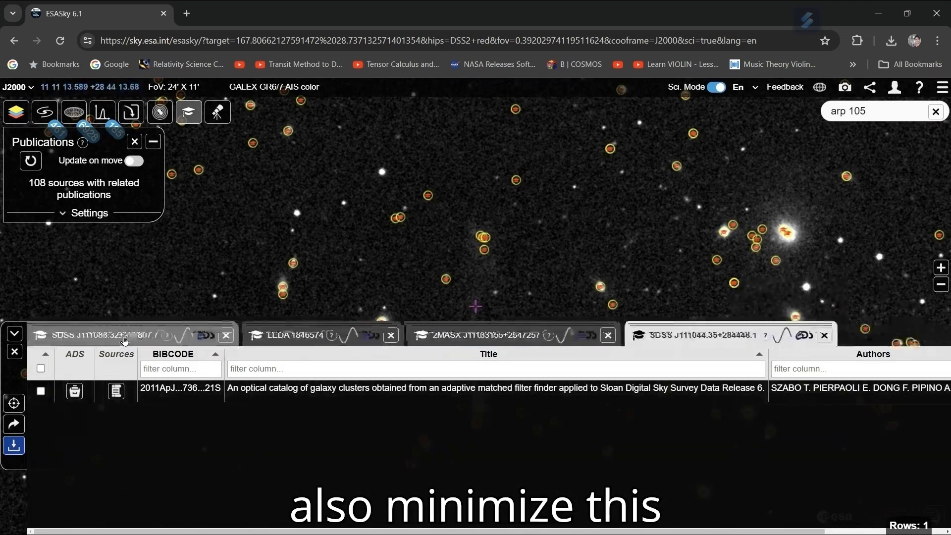
{"action": "left_click", "coordinate": [129, 334]}
{"action": "left_click", "coordinate": [227, 336]}
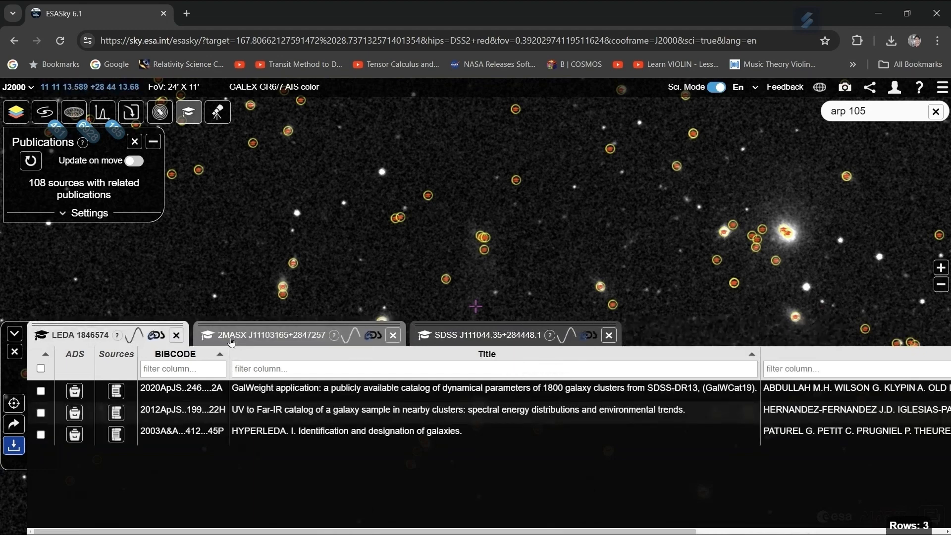
{"action": "left_click", "coordinate": [394, 336]}
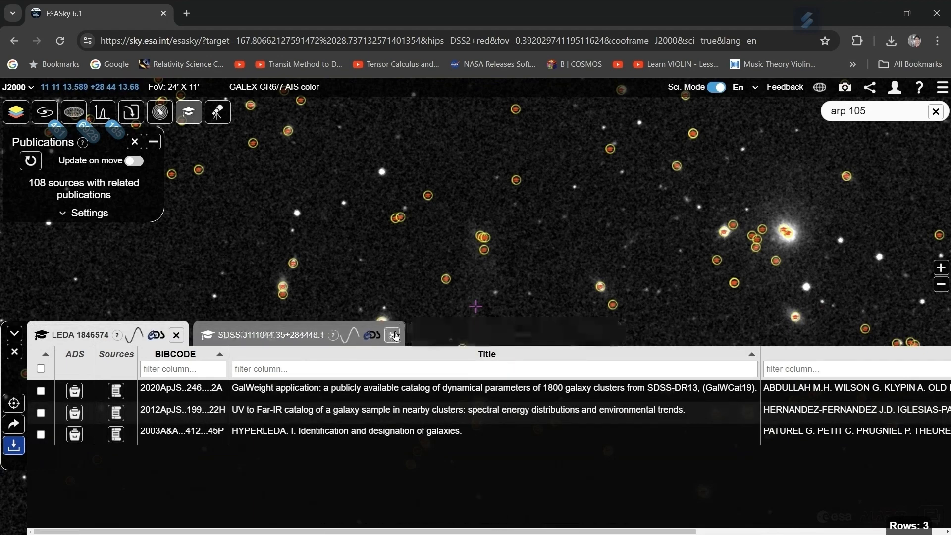
{"action": "left_click", "coordinate": [396, 336]}
{"action": "left_click", "coordinate": [181, 337]}
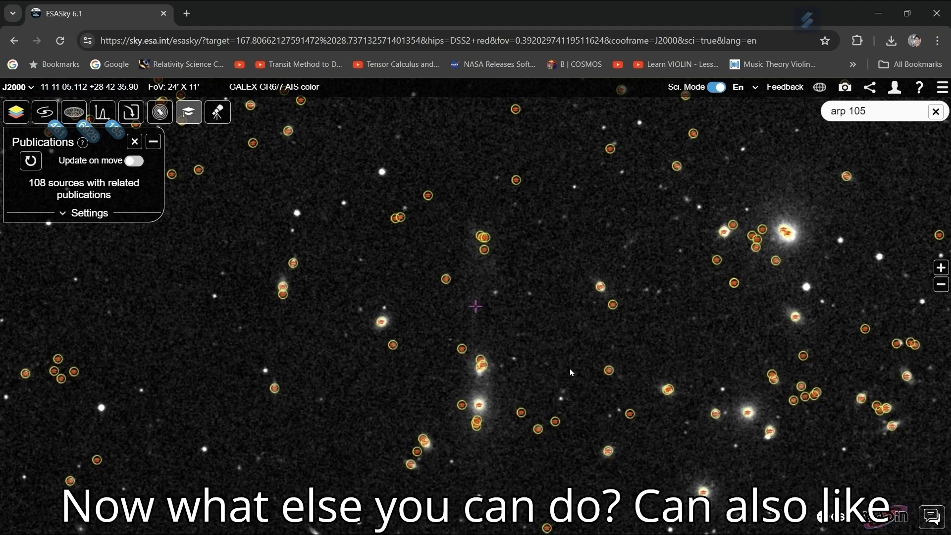
Step: Search SIMBAD at the position RA 11 11 13.047, Dec +28 45 41.94, examine the object types and close the results page
{"action": "mouse_move", "coordinate": [602, 290]}
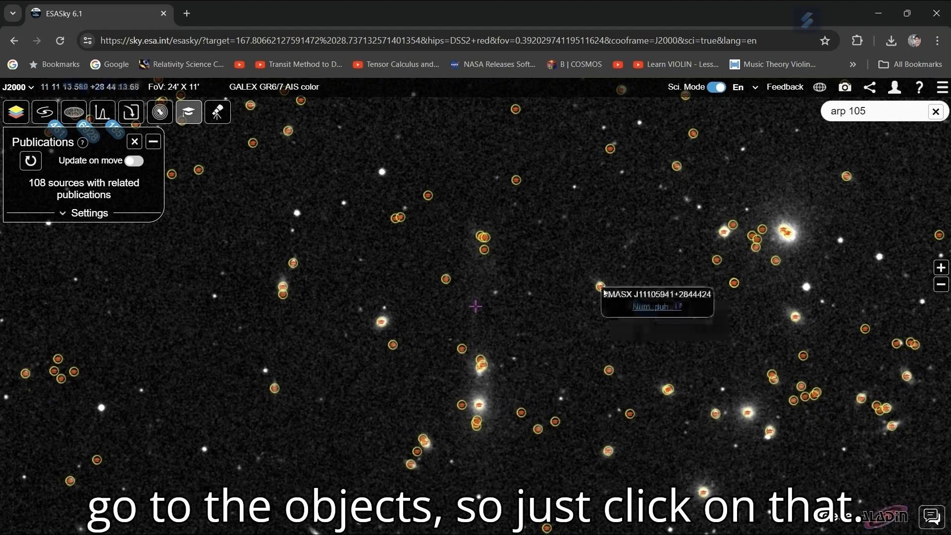
{"action": "left_click", "coordinate": [484, 251]}
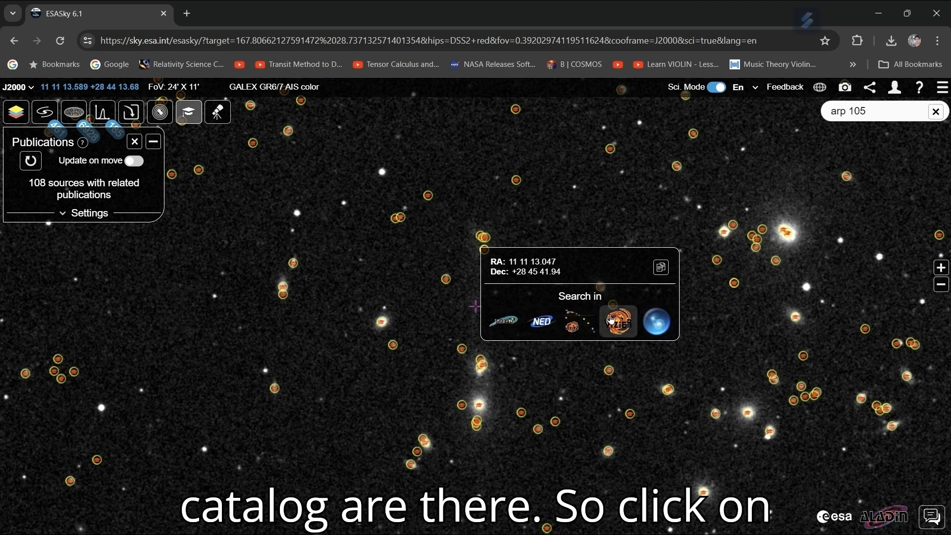
{"action": "left_click", "coordinate": [508, 326]}
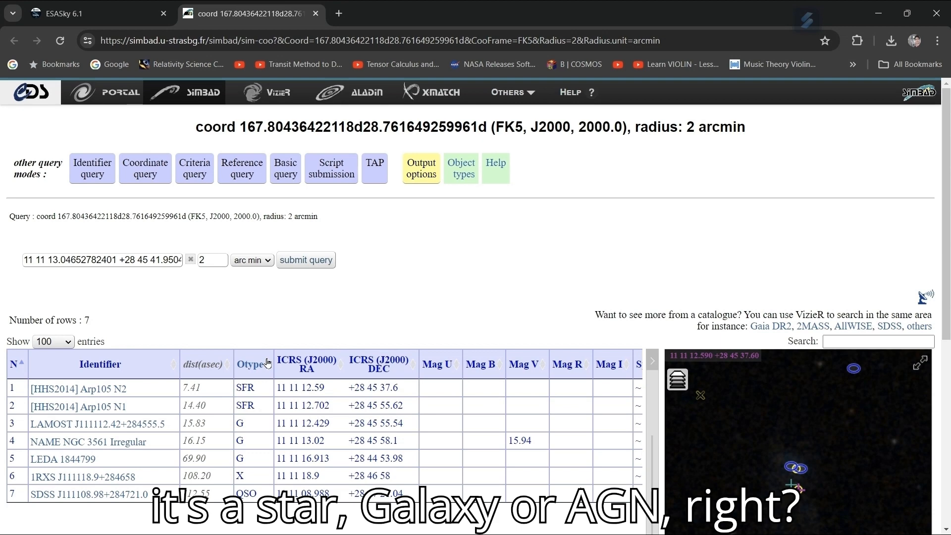
{"action": "left_click", "coordinate": [316, 14]}
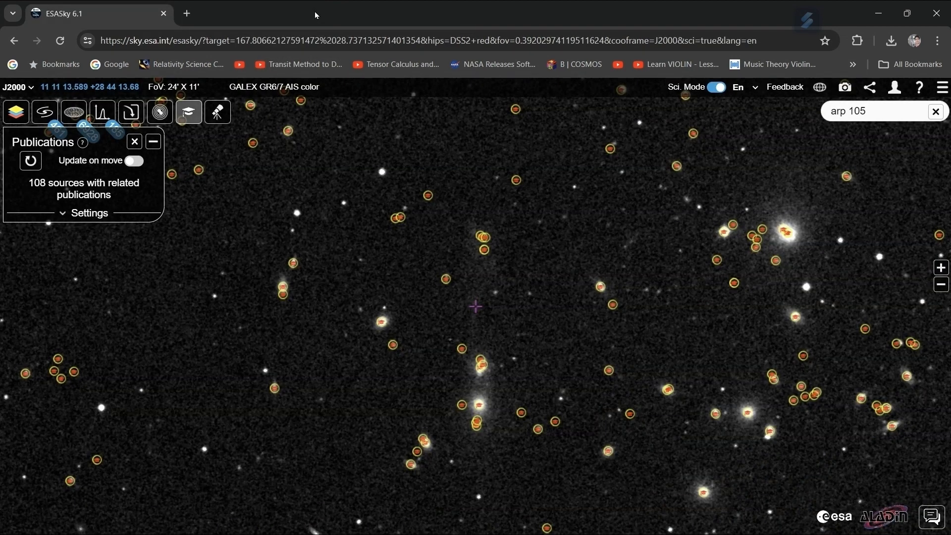
Step: Preview a screenshot of the current sky view, close it and turn on the coordinate grid
{"action": "left_click", "coordinate": [845, 88]}
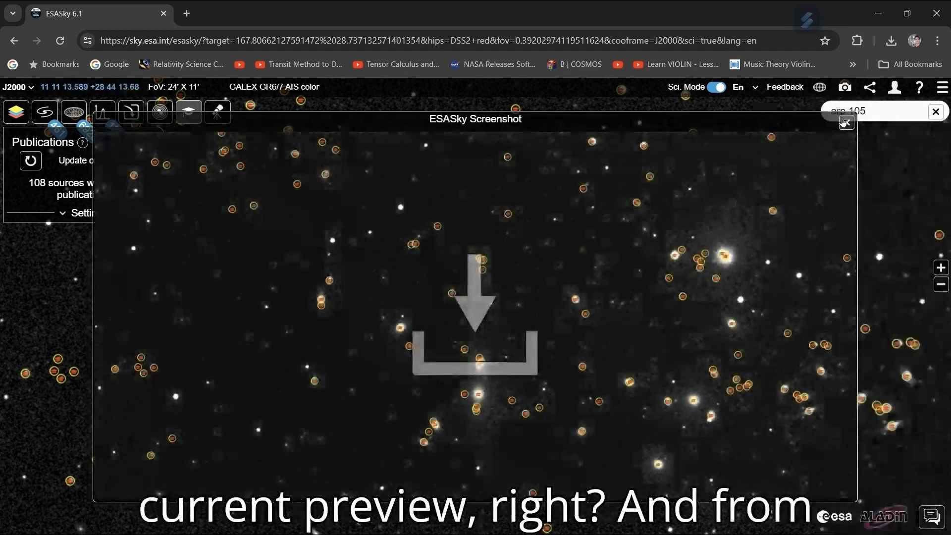
{"action": "left_click", "coordinate": [846, 123]}
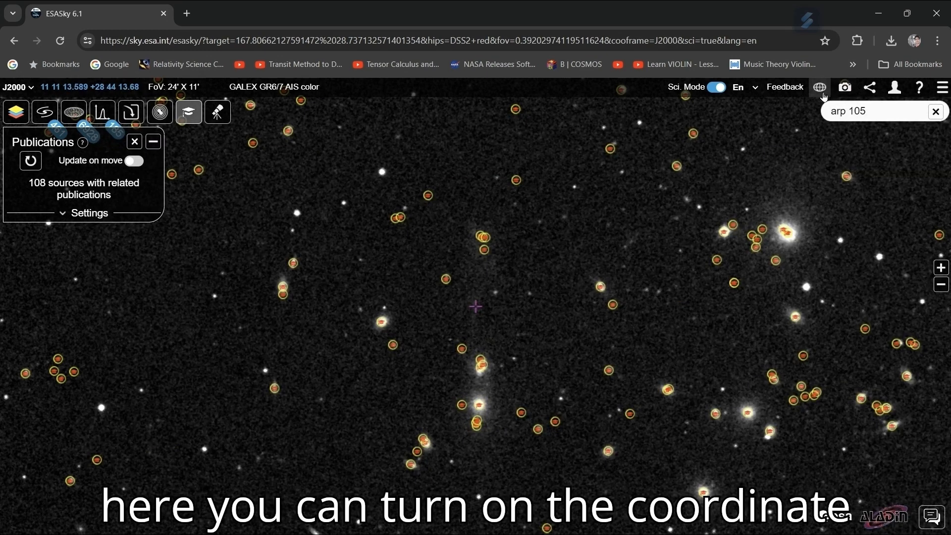
{"action": "left_click", "coordinate": [822, 92]}
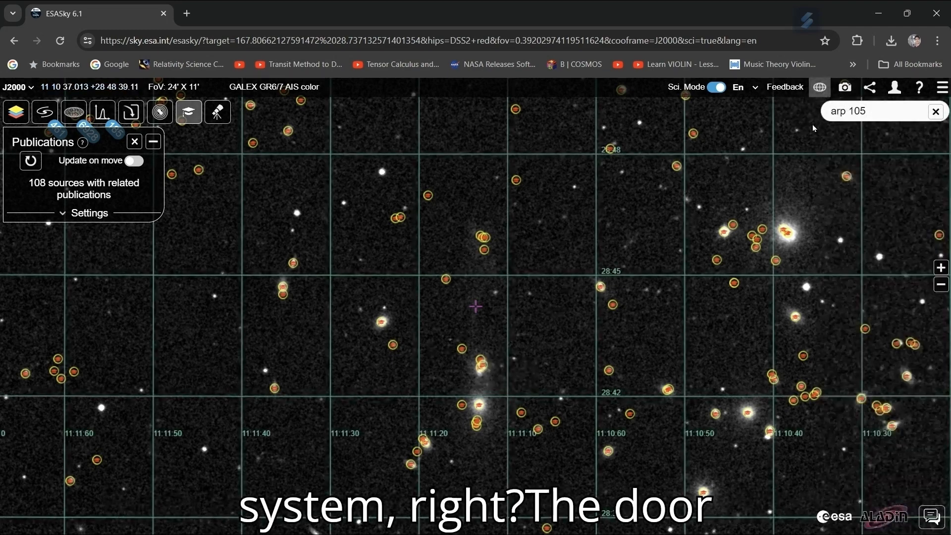
Step: Examine the coordinate grid and publication sources at scales from the whole celestial sphere down to a close-up of the field
{"action": "scroll", "coordinate": [557, 313], "scroll_direction": "down", "scroll_amount": 8}
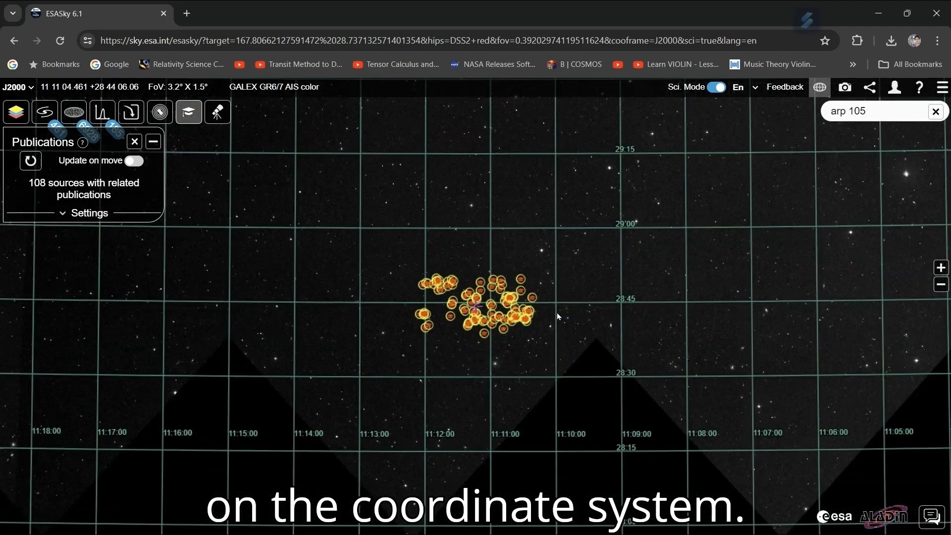
{"action": "mouse_move", "coordinate": [495, 304]}
{"action": "scroll", "coordinate": [494, 304], "scroll_direction": "down", "scroll_amount": 12}
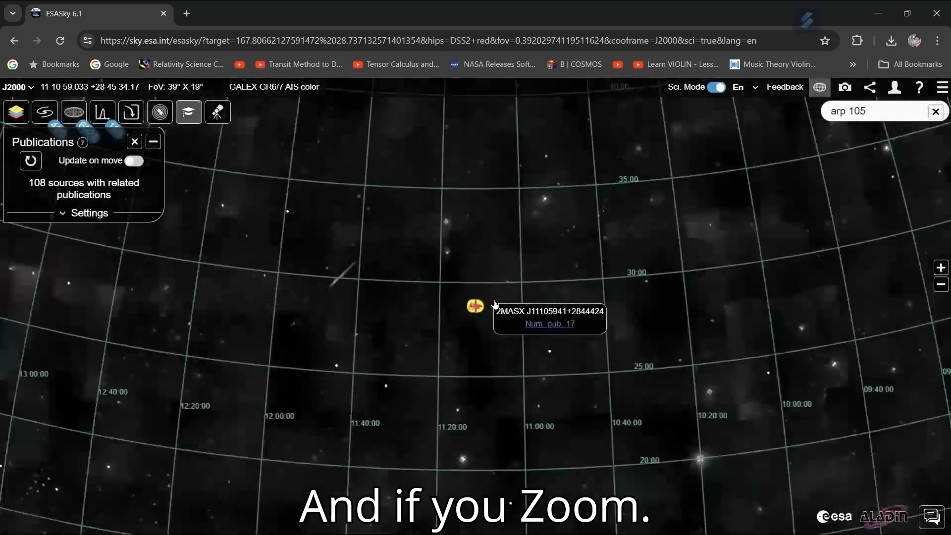
{"action": "scroll", "coordinate": [494, 304], "scroll_direction": "down", "scroll_amount": 3}
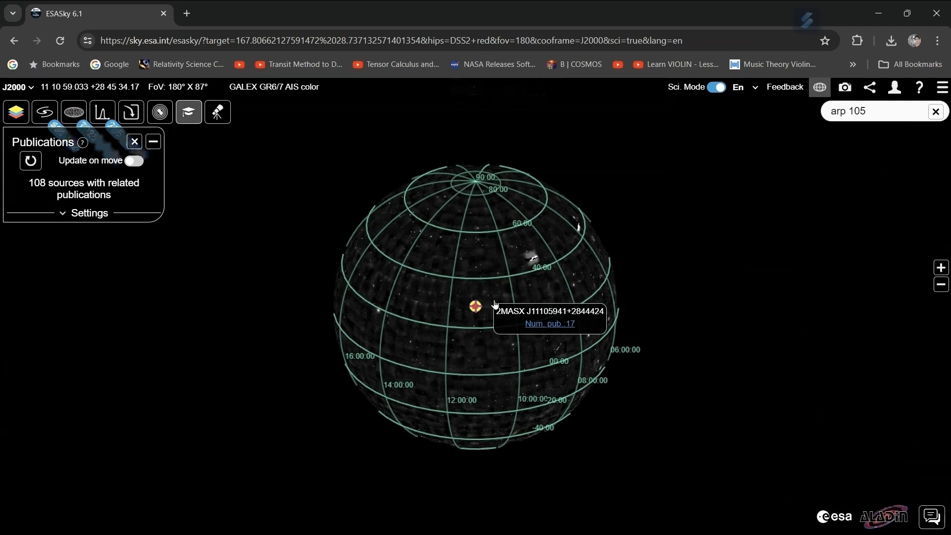
{"action": "scroll", "coordinate": [494, 304], "scroll_direction": "up", "scroll_amount": 2}
{"action": "scroll", "coordinate": [494, 304], "scroll_direction": "down", "scroll_amount": 3}
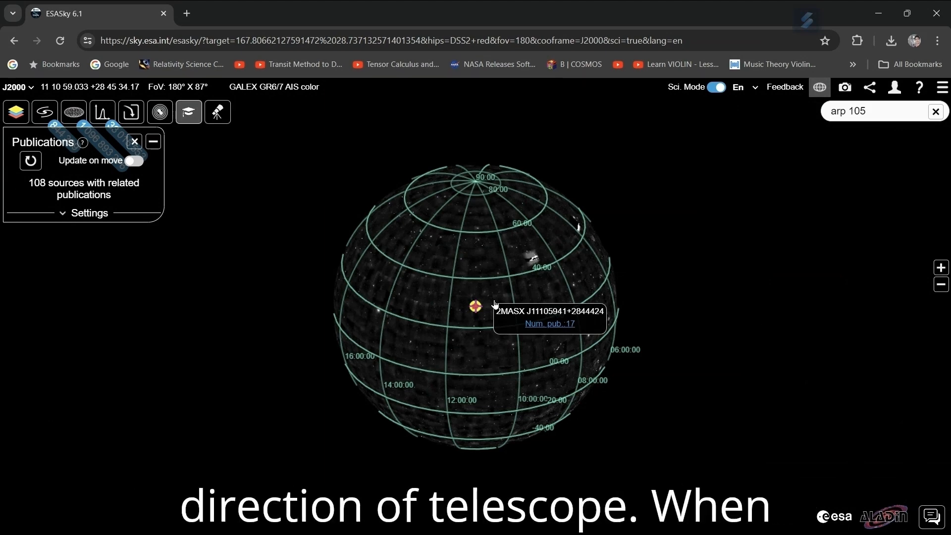
{"action": "scroll", "coordinate": [494, 304], "scroll_direction": "up", "scroll_amount": 5}
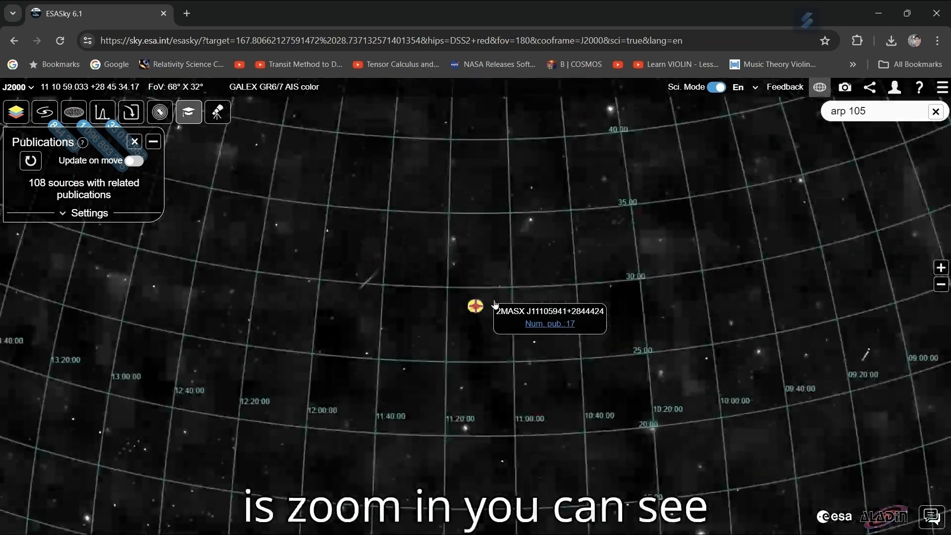
{"action": "scroll", "coordinate": [494, 304], "scroll_direction": "up", "scroll_amount": 10}
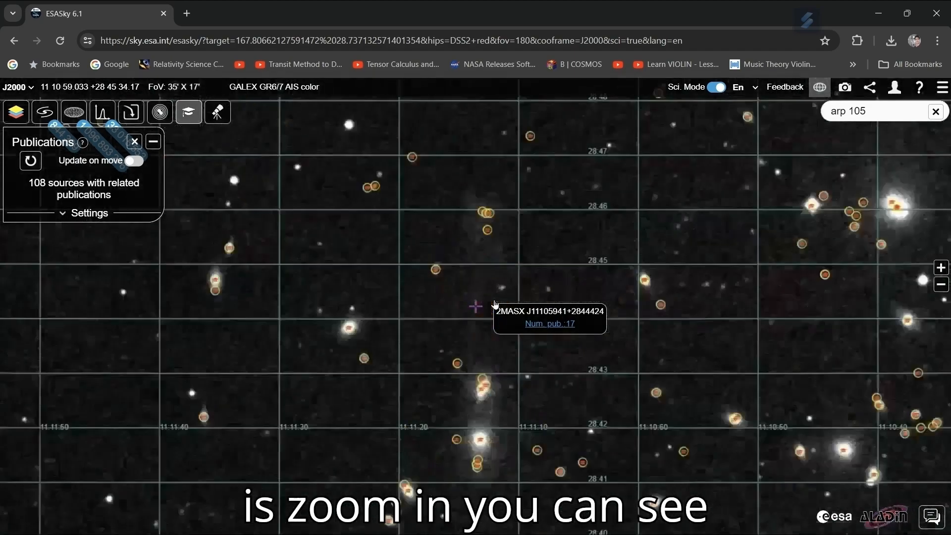
{"action": "scroll", "coordinate": [494, 304], "scroll_direction": "down", "scroll_amount": 5}
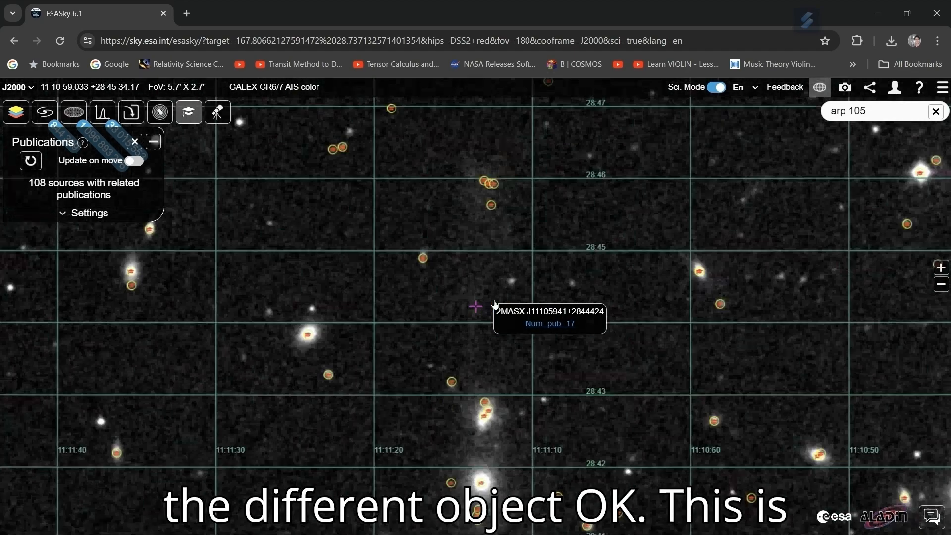
{"action": "scroll", "coordinate": [495, 304], "scroll_direction": "down", "scroll_amount": 2}
{"action": "scroll", "coordinate": [495, 304], "scroll_direction": "down", "scroll_amount": 5}
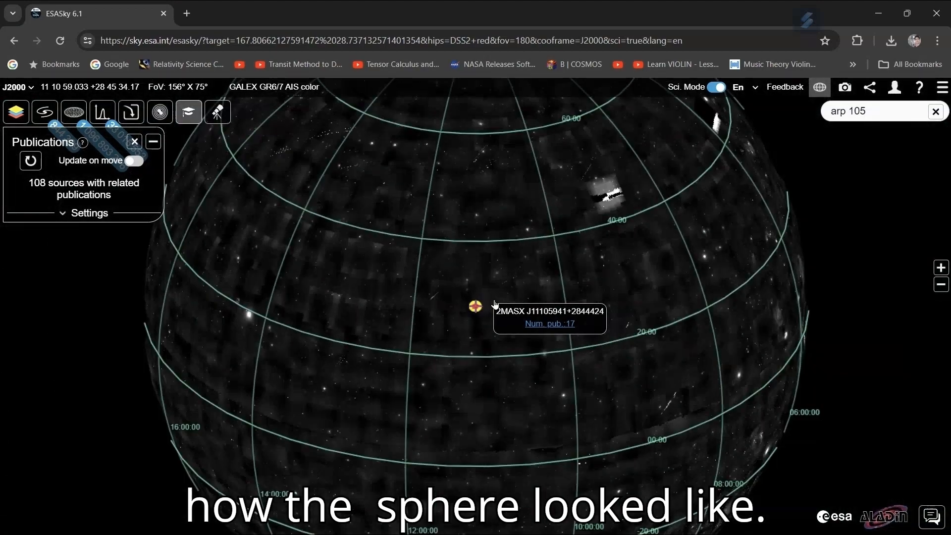
{"action": "scroll", "coordinate": [495, 304], "scroll_direction": "up", "scroll_amount": 5}
{"action": "scroll", "coordinate": [495, 304], "scroll_direction": "up", "scroll_amount": 15}
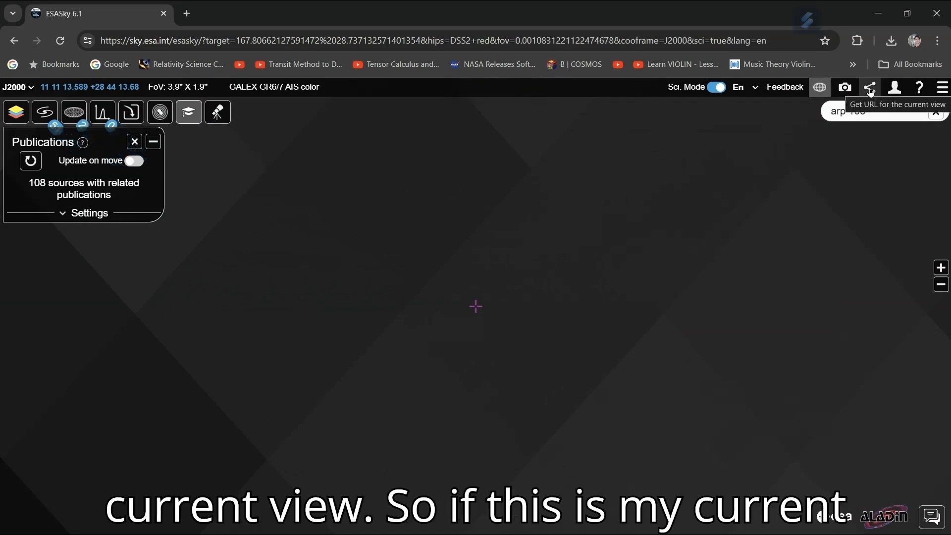
Step: Copy the URL of the sky view with a 1.0° × 29' field of view around the publication sources
{"action": "scroll", "coordinate": [621, 255], "scroll_direction": "down", "scroll_amount": 10}
{"action": "scroll", "coordinate": [622, 254], "scroll_direction": "down", "scroll_amount": 4}
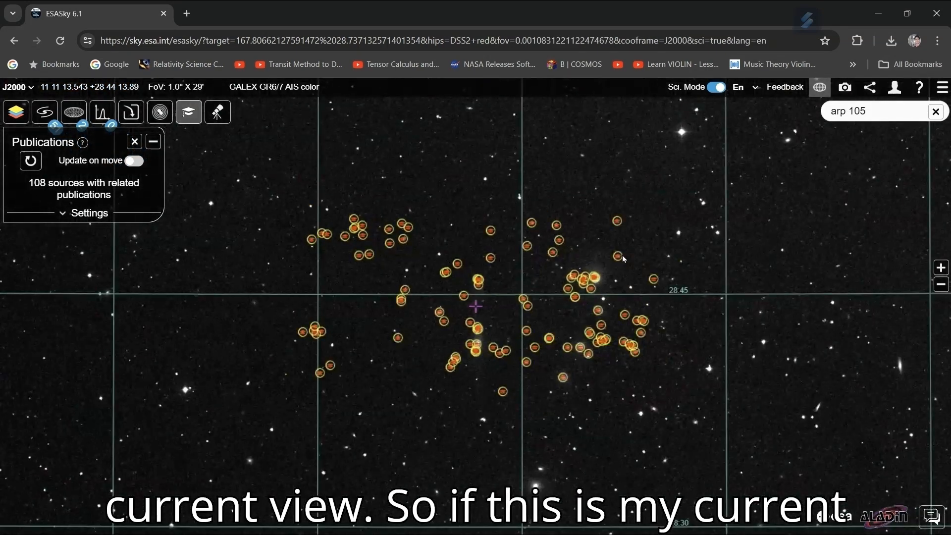
{"action": "left_click", "coordinate": [871, 89]}
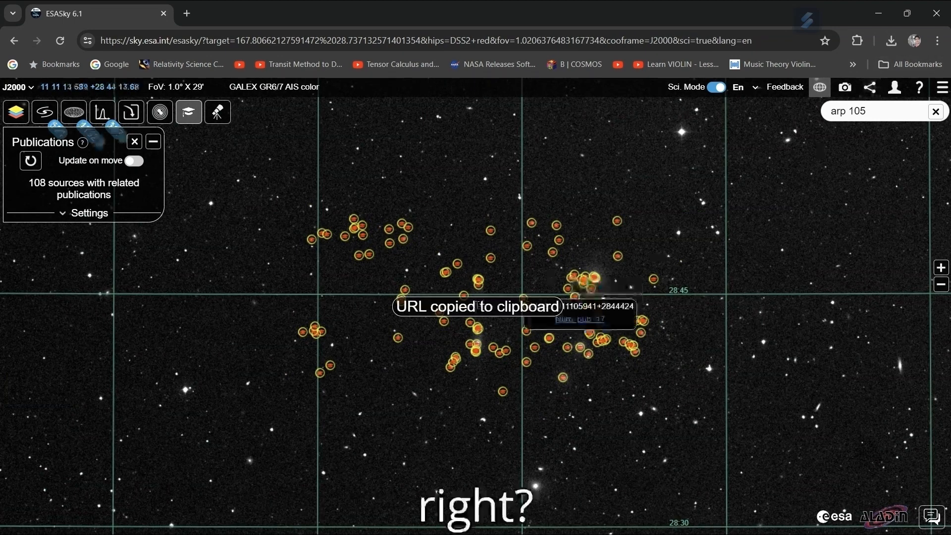
{"action": "left_click", "coordinate": [526, 302]}
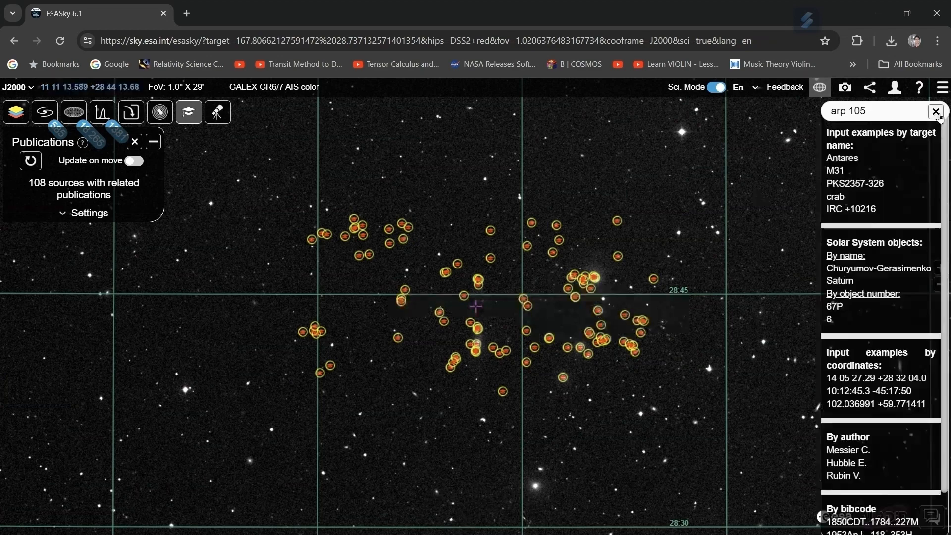
Step: Check the additional ESASky options, examine the video tutorials on the How To Use ESASky page and close that page
{"action": "left_click", "coordinate": [939, 91]}
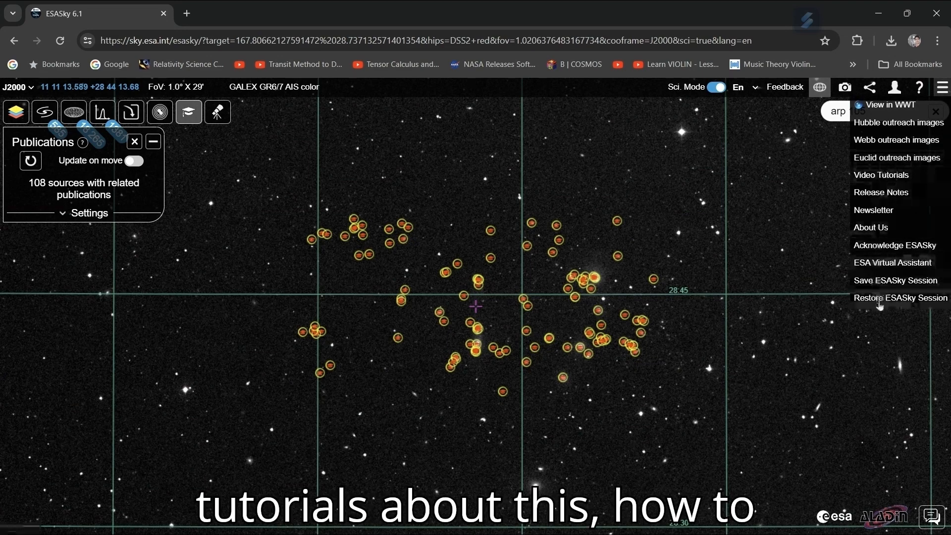
{"action": "left_click", "coordinate": [942, 91]}
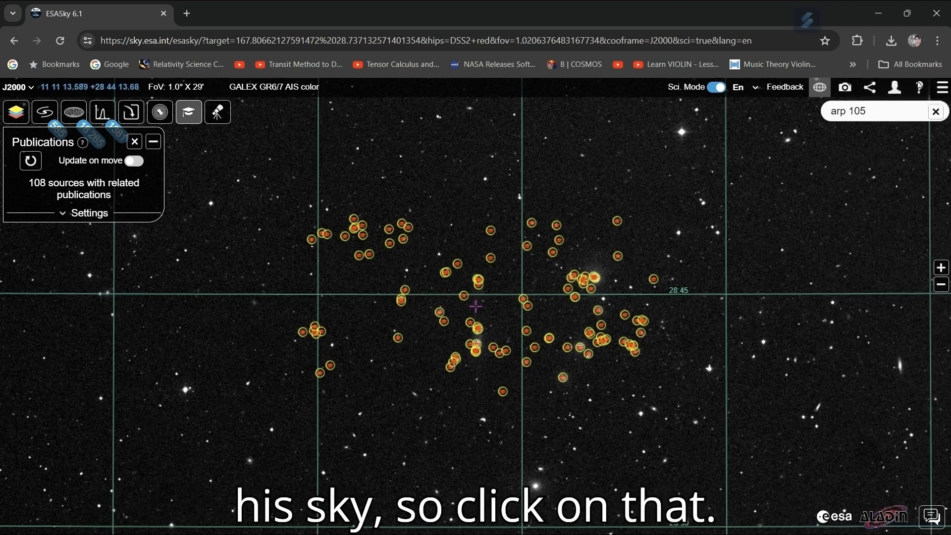
{"action": "left_click", "coordinate": [919, 86]}
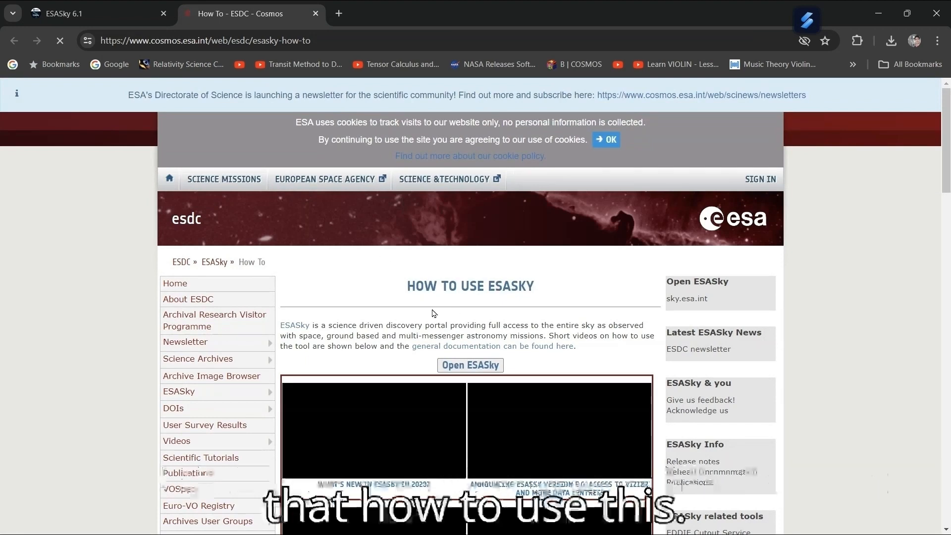
{"action": "scroll", "coordinate": [435, 313], "scroll_direction": "down", "scroll_amount": 5}
{"action": "scroll", "coordinate": [433, 313], "scroll_direction": "down", "scroll_amount": 8}
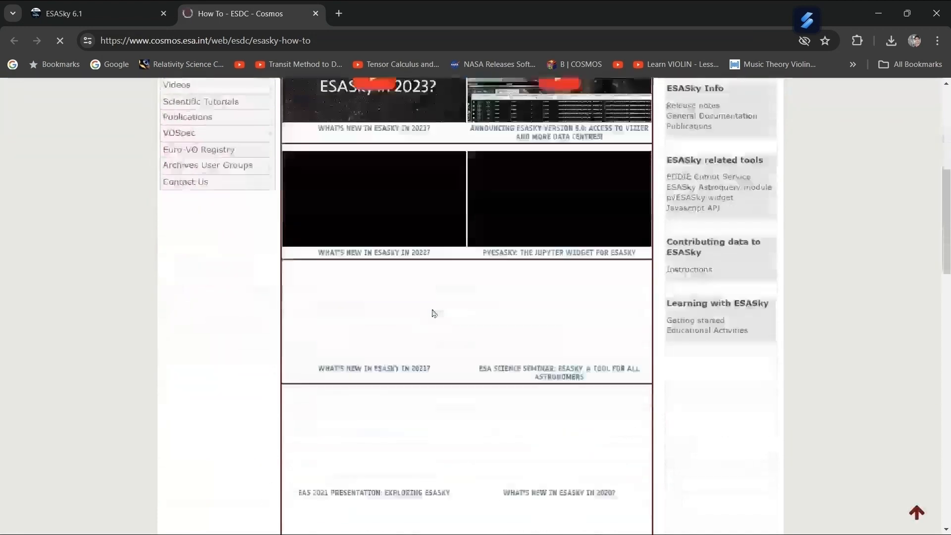
{"action": "scroll", "coordinate": [433, 313], "scroll_direction": "down", "scroll_amount": 18}
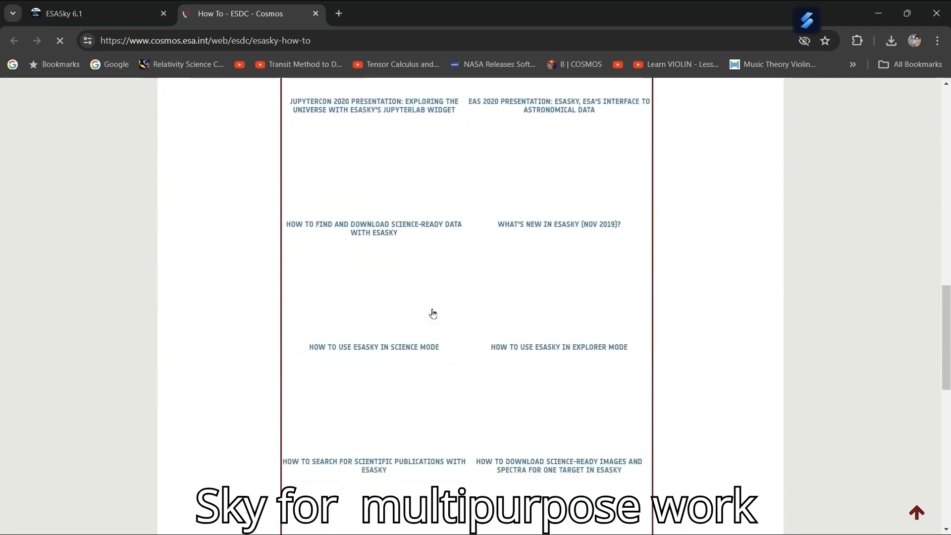
{"action": "scroll", "coordinate": [432, 313], "scroll_direction": "up", "scroll_amount": 9}
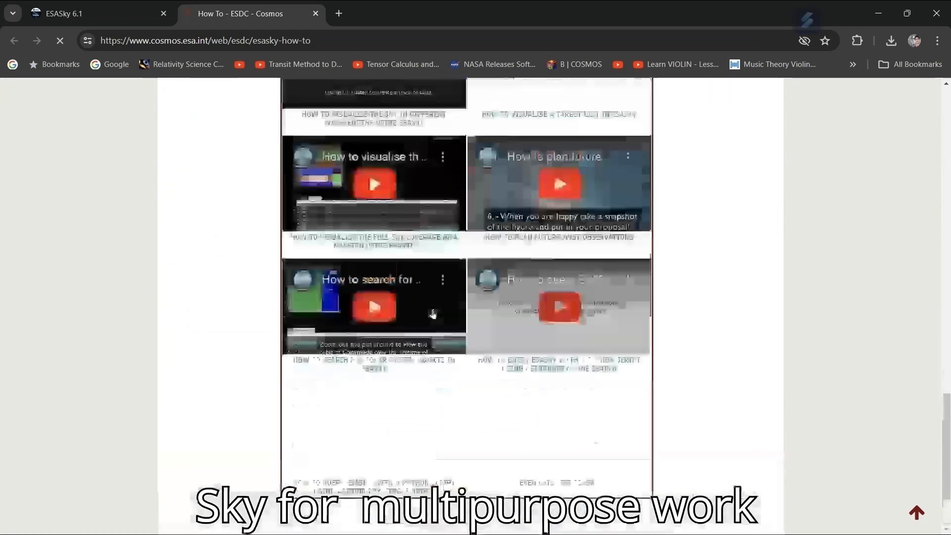
{"action": "scroll", "coordinate": [433, 313], "scroll_direction": "up", "scroll_amount": 20}
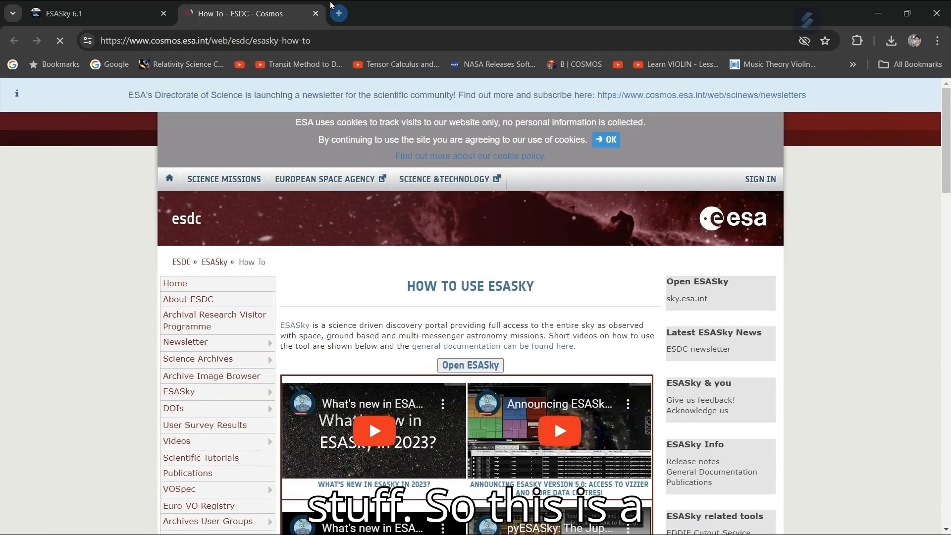
{"action": "left_click", "coordinate": [315, 13]}
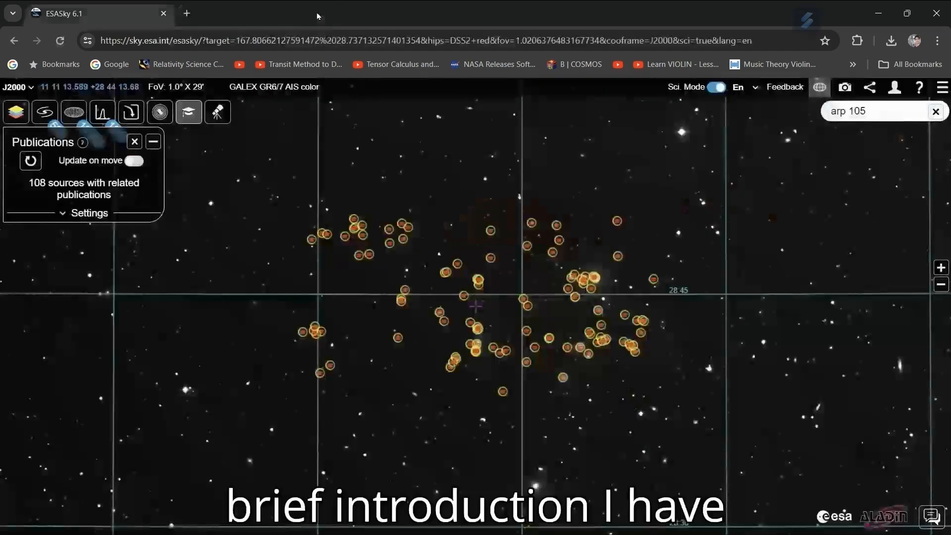
Step: Remove the publication sources from the sky and display the sky survey selection over a view of the celestial sphere
{"action": "scroll", "coordinate": [263, 314], "scroll_direction": "down", "scroll_amount": 5}
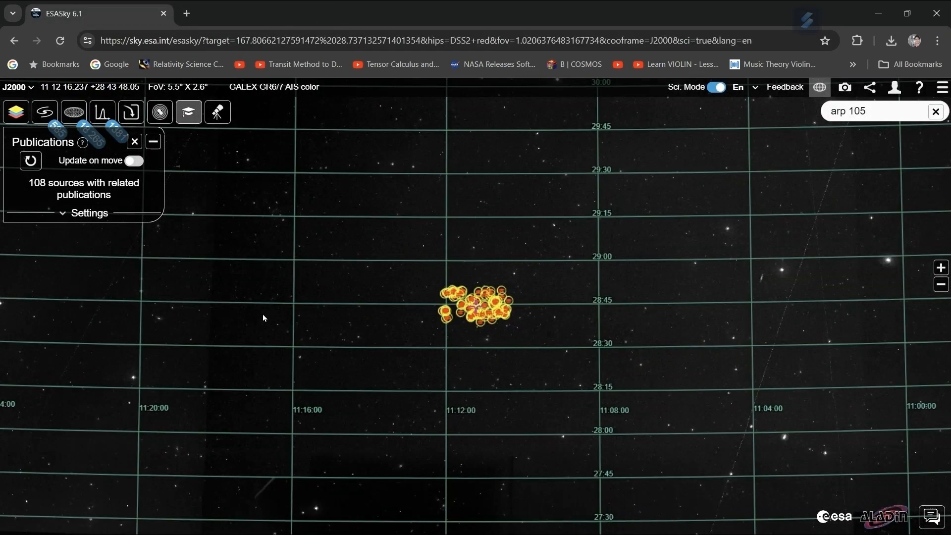
{"action": "left_click", "coordinate": [137, 143]}
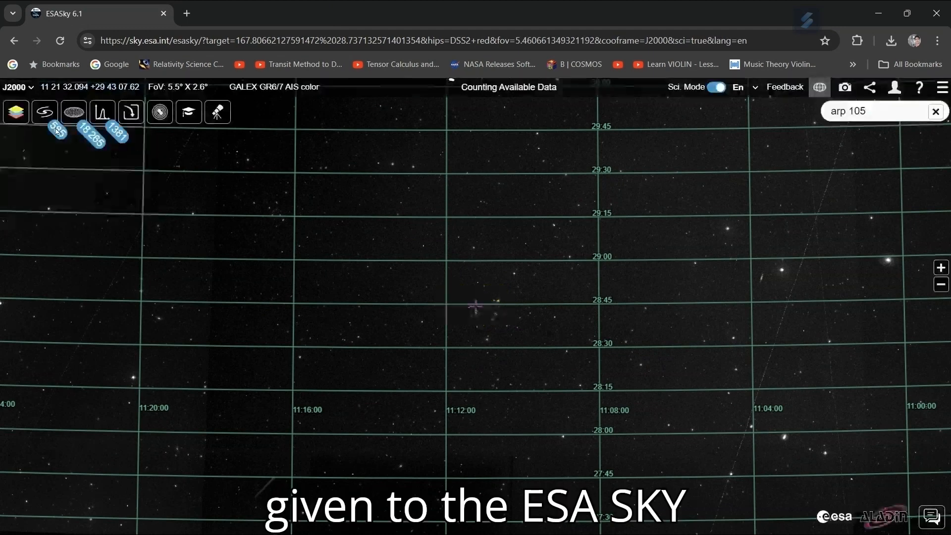
{"action": "left_click", "coordinate": [11, 114]}
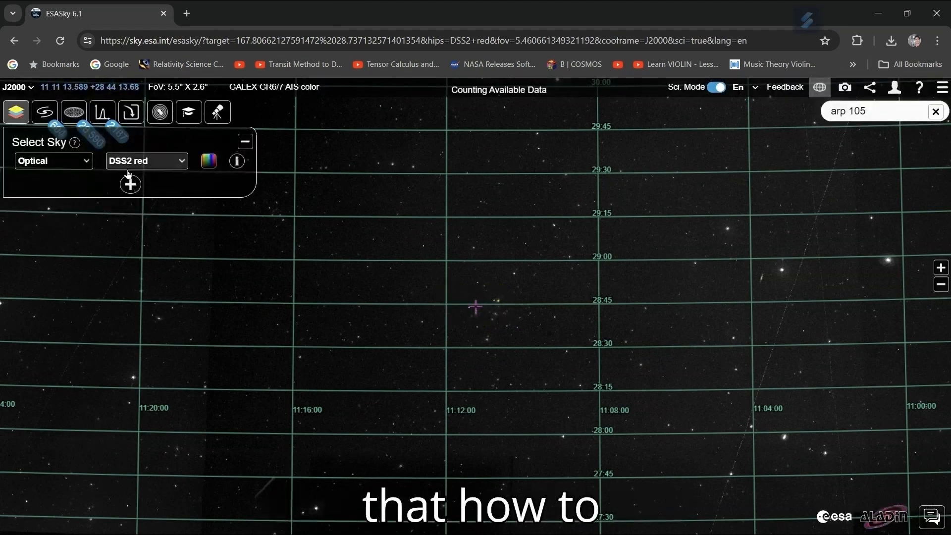
{"action": "scroll", "coordinate": [298, 242], "scroll_direction": "down", "scroll_amount": 4}
{"action": "scroll", "coordinate": [298, 246], "scroll_direction": "down", "scroll_amount": 8}
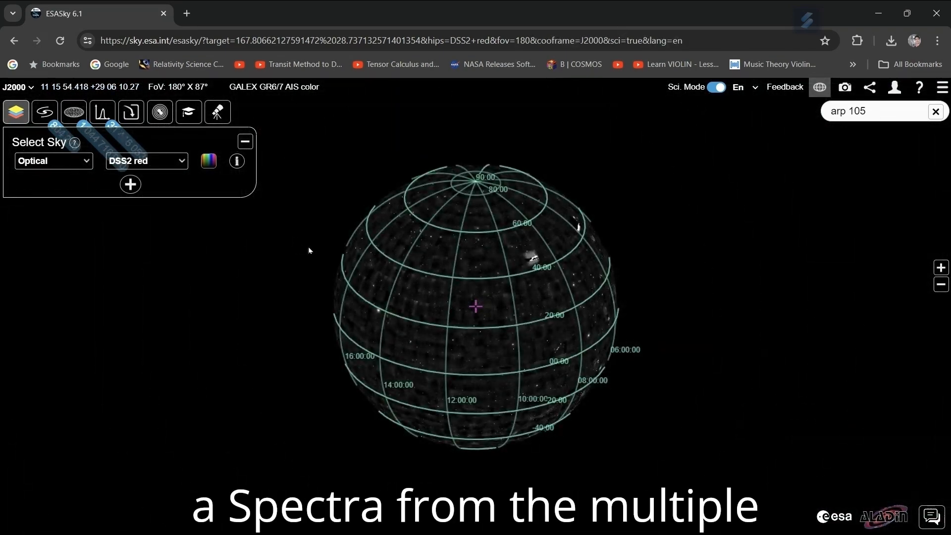
{"action": "scroll", "coordinate": [377, 277], "scroll_direction": "up", "scroll_amount": 3}
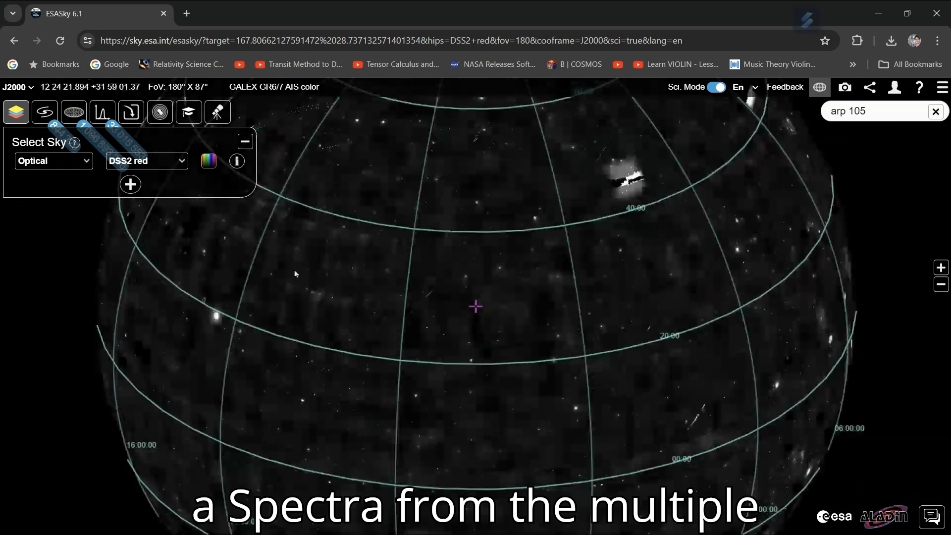
Step: Check the missions offered for image observations and the gravitational wave section of the multi-messenger events, closing each one
{"action": "left_click", "coordinate": [44, 112]}
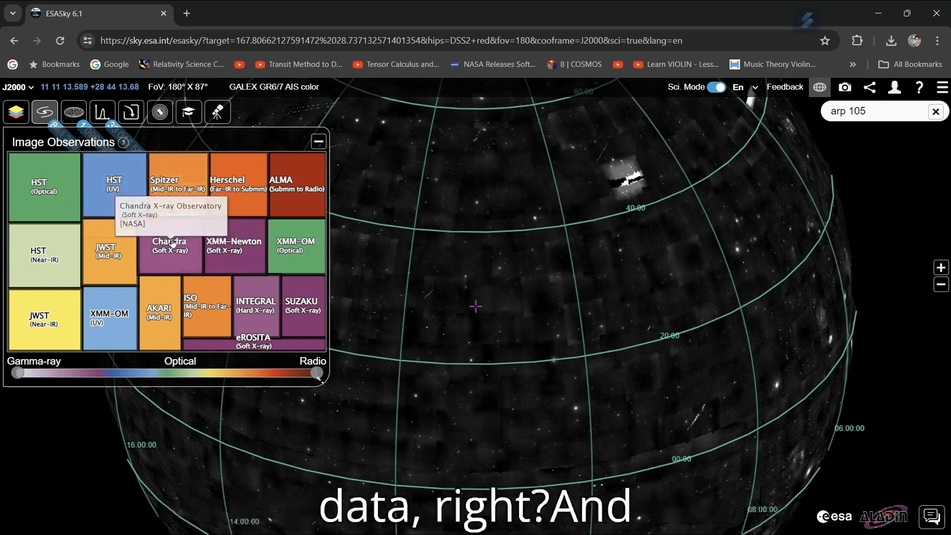
{"action": "left_click", "coordinate": [319, 142]}
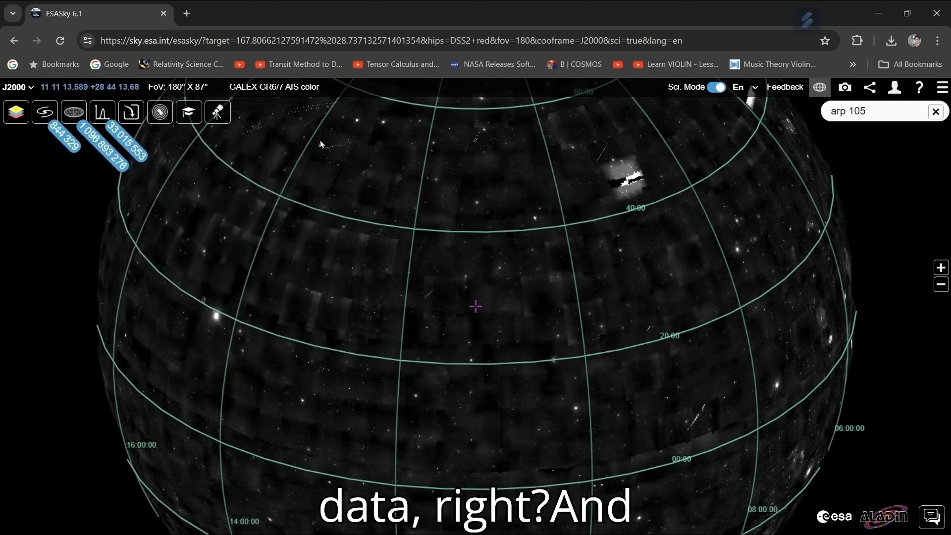
{"action": "left_click", "coordinate": [161, 113]}
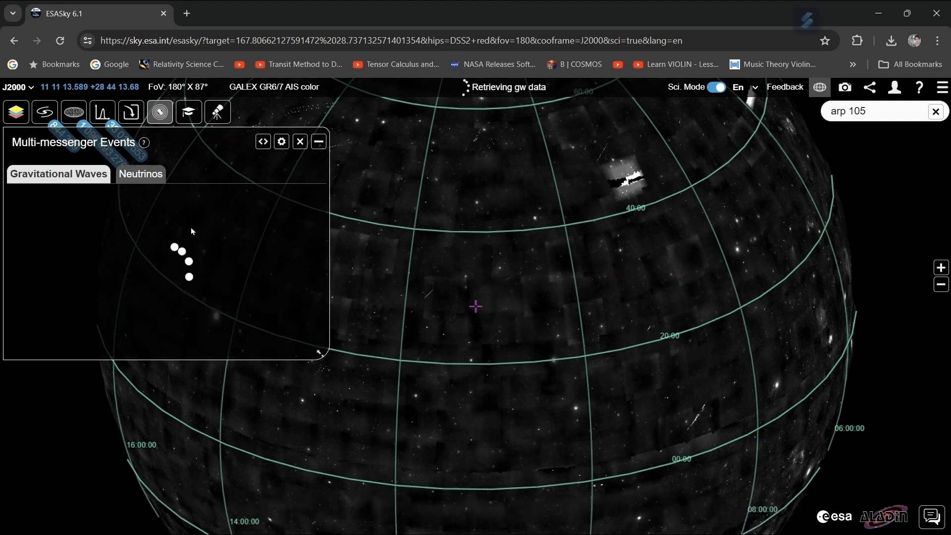
{"action": "left_click", "coordinate": [319, 143]}
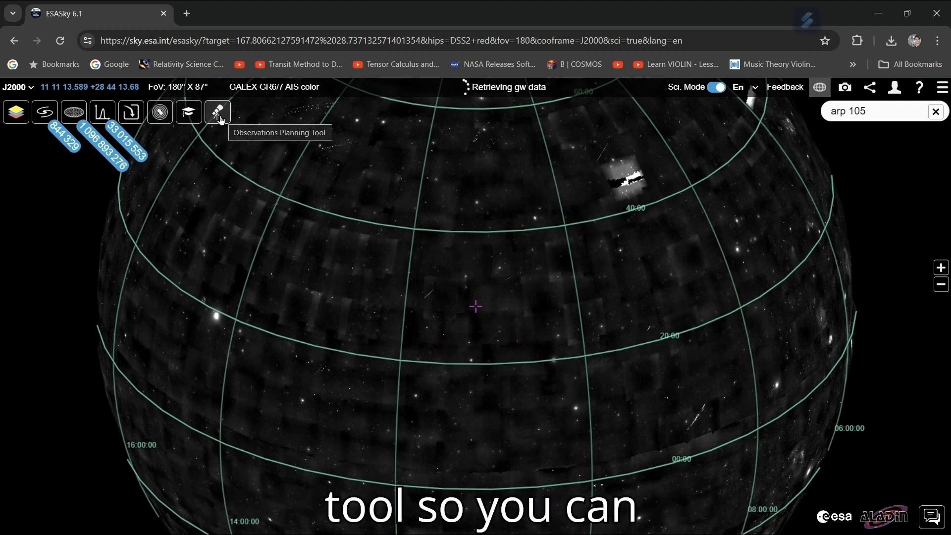
Step: Choose XMM as the mission in the Observations Planning Tool, examine the sky at different scales and close the tool
{"action": "left_click", "coordinate": [218, 113]}
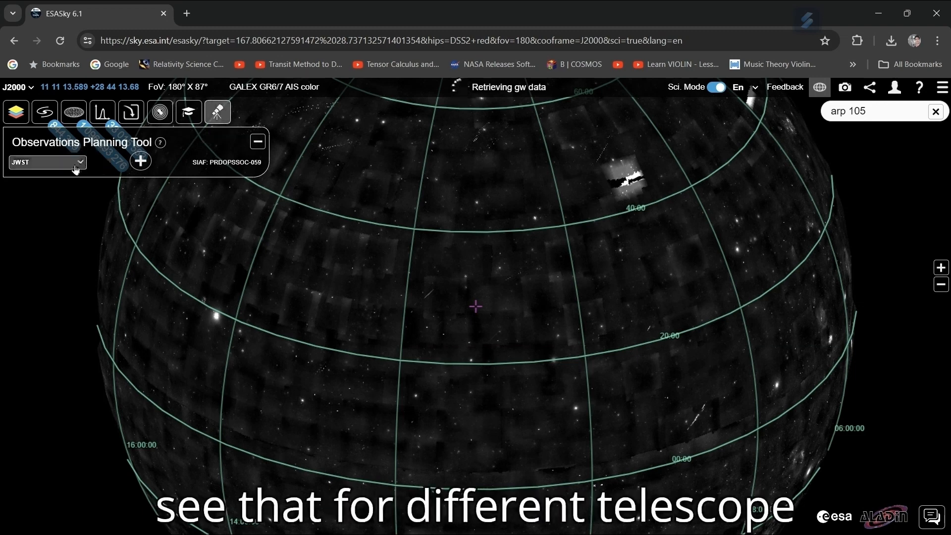
{"action": "left_click", "coordinate": [76, 166]}
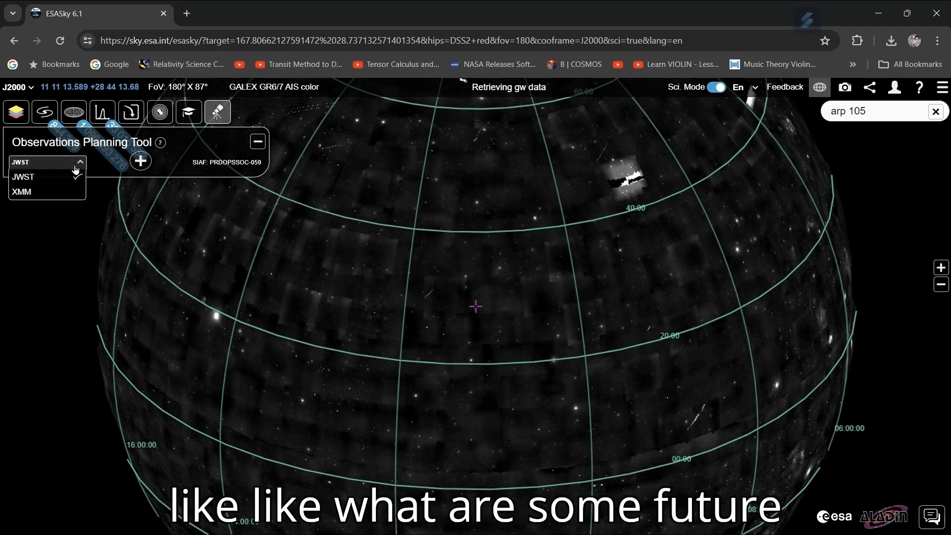
{"action": "left_click", "coordinate": [39, 193]}
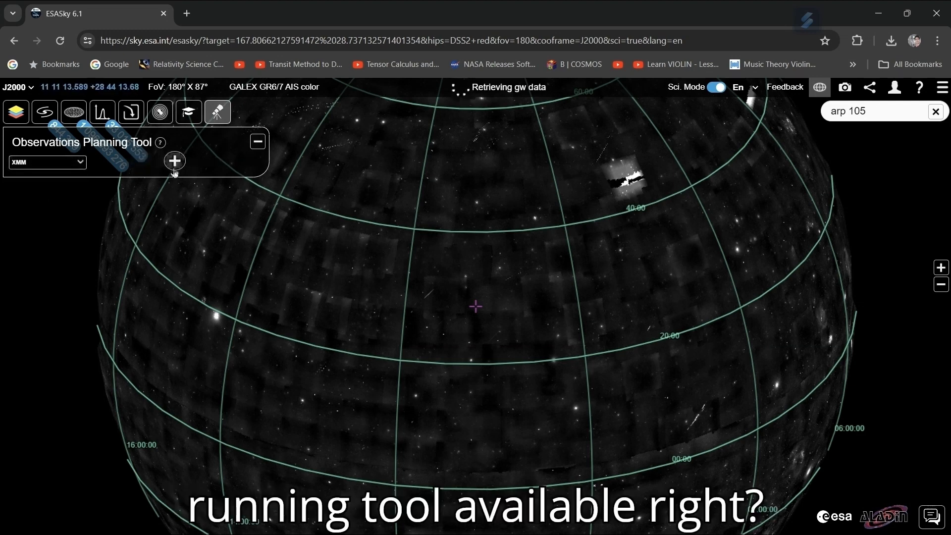
{"action": "scroll", "coordinate": [394, 302], "scroll_direction": "down", "scroll_amount": 3}
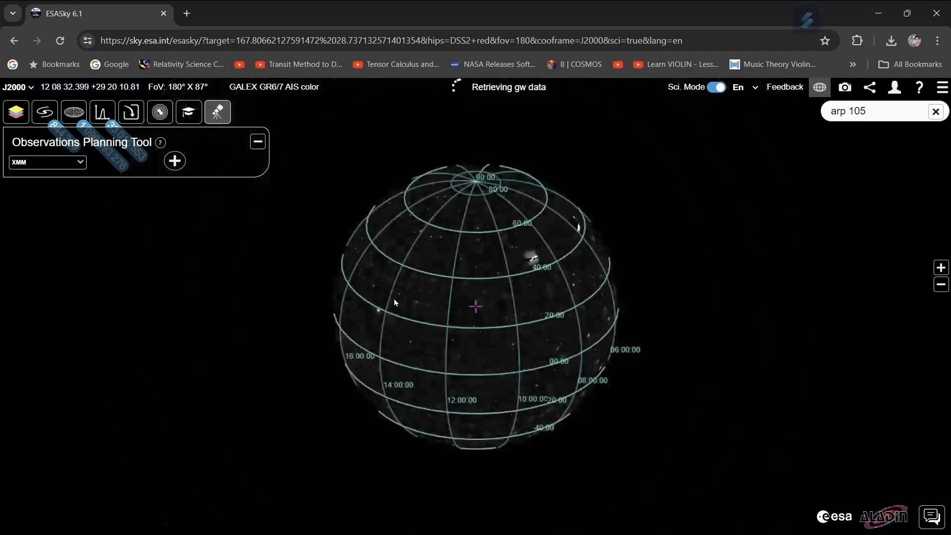
{"action": "scroll", "coordinate": [394, 302], "scroll_direction": "up", "scroll_amount": 6}
{"action": "scroll", "coordinate": [395, 302], "scroll_direction": "up", "scroll_amount": 2}
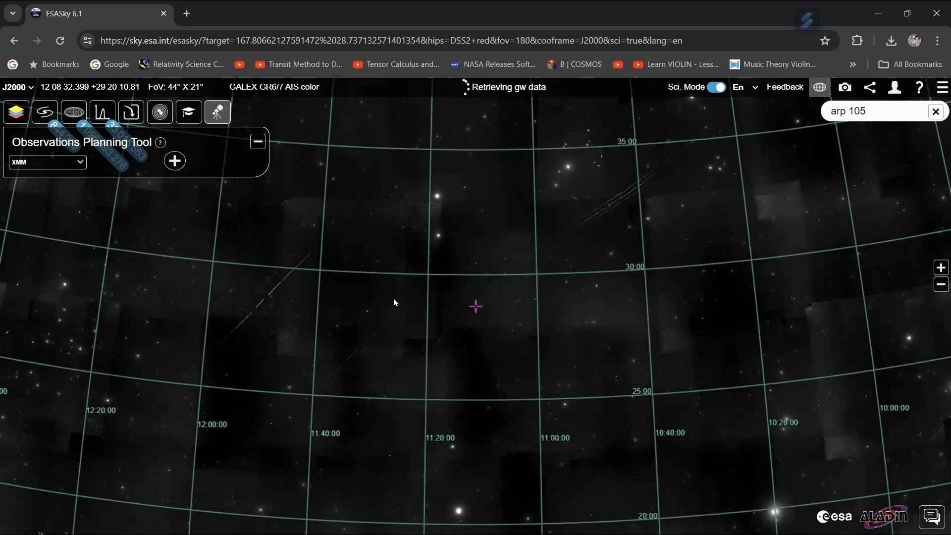
{"action": "scroll", "coordinate": [395, 302], "scroll_direction": "down", "scroll_amount": 5}
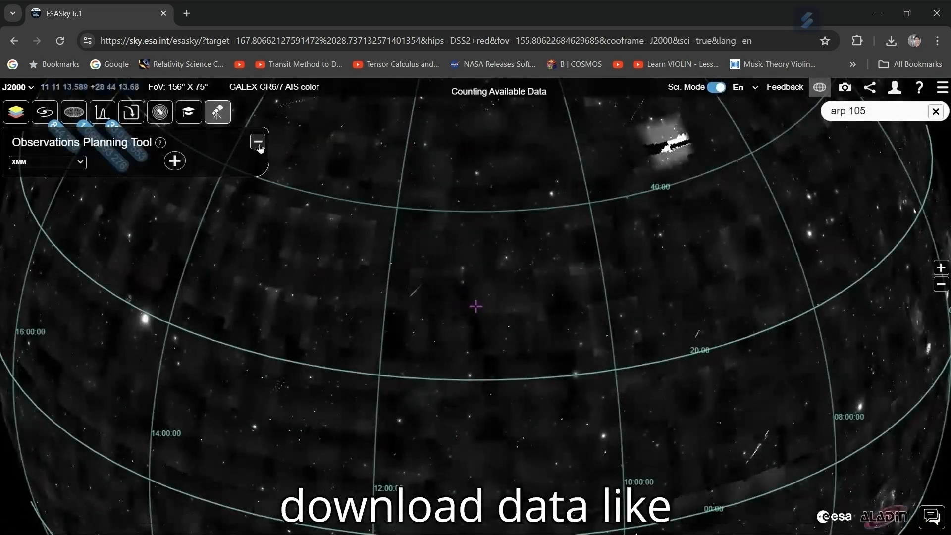
{"action": "left_click", "coordinate": [257, 143]}
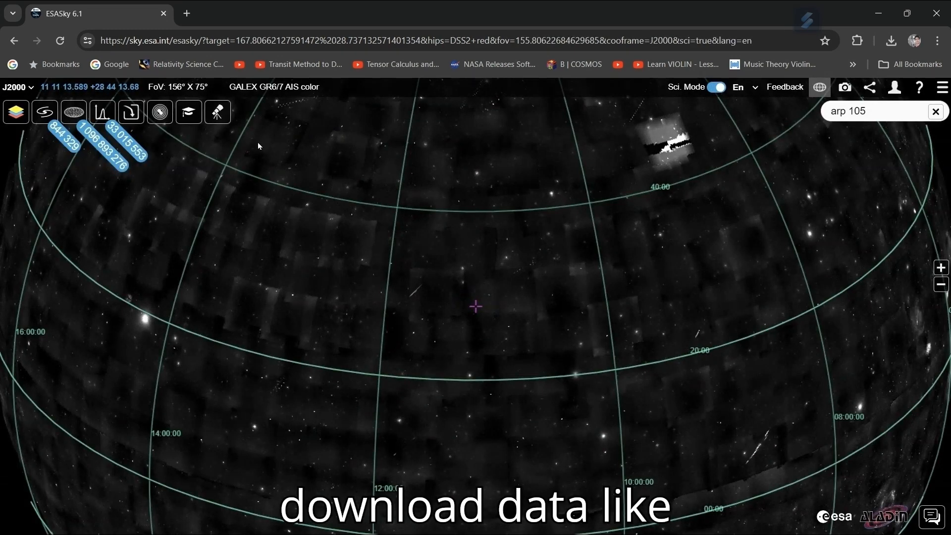
{"action": "scroll", "coordinate": [339, 228], "scroll_direction": "down", "scroll_amount": 2}
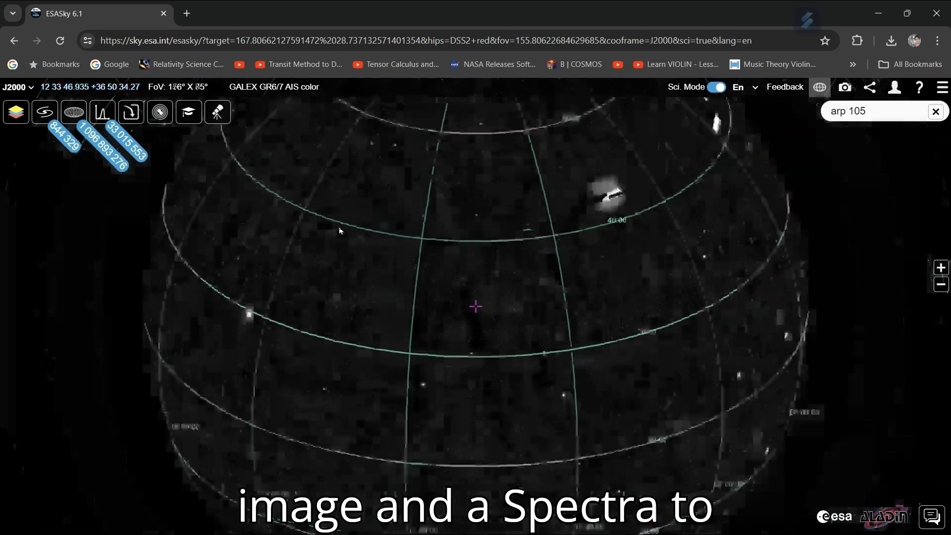
{"action": "scroll", "coordinate": [340, 230], "scroll_direction": "up", "scroll_amount": 2}
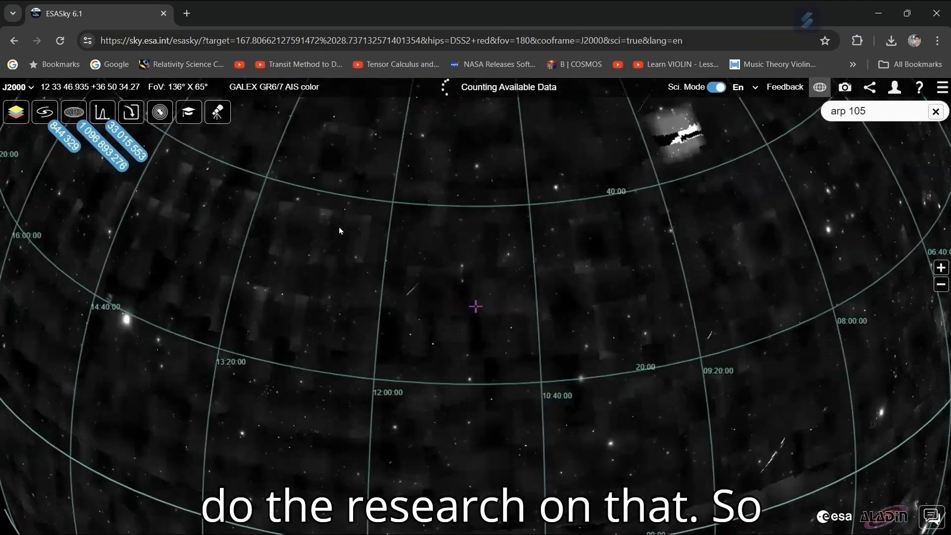
{"action": "scroll", "coordinate": [340, 231], "scroll_direction": "up", "scroll_amount": 4}
{"action": "scroll", "coordinate": [340, 230], "scroll_direction": "down", "scroll_amount": 5}
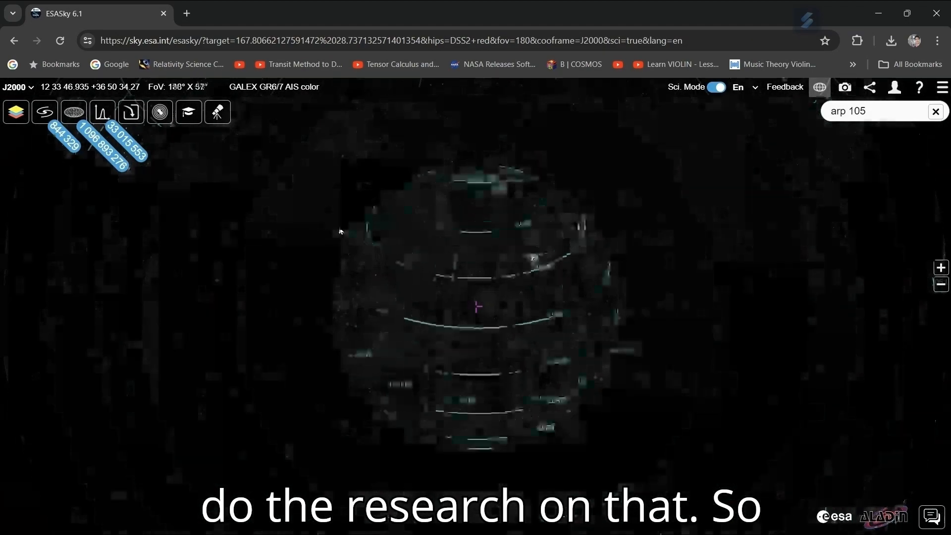
{"action": "scroll", "coordinate": [339, 226], "scroll_direction": "up", "scroll_amount": 3}
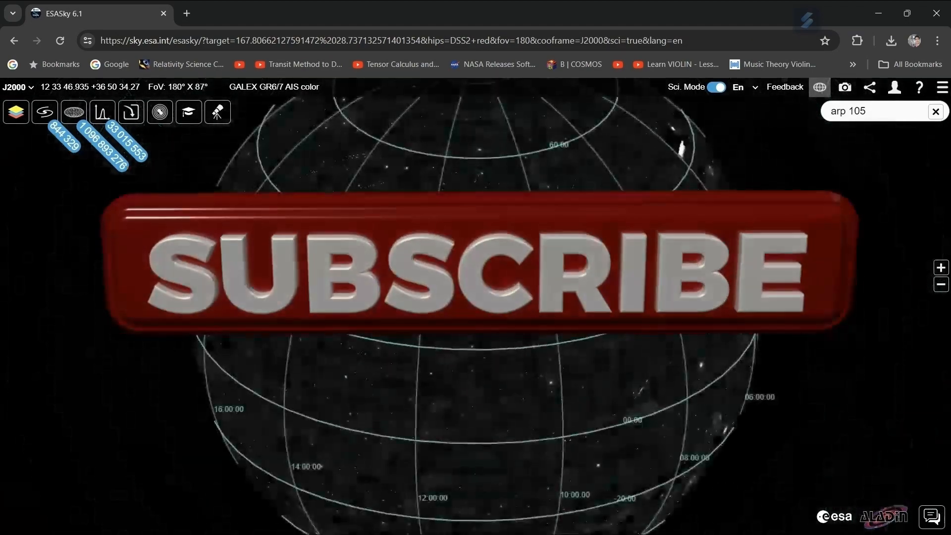